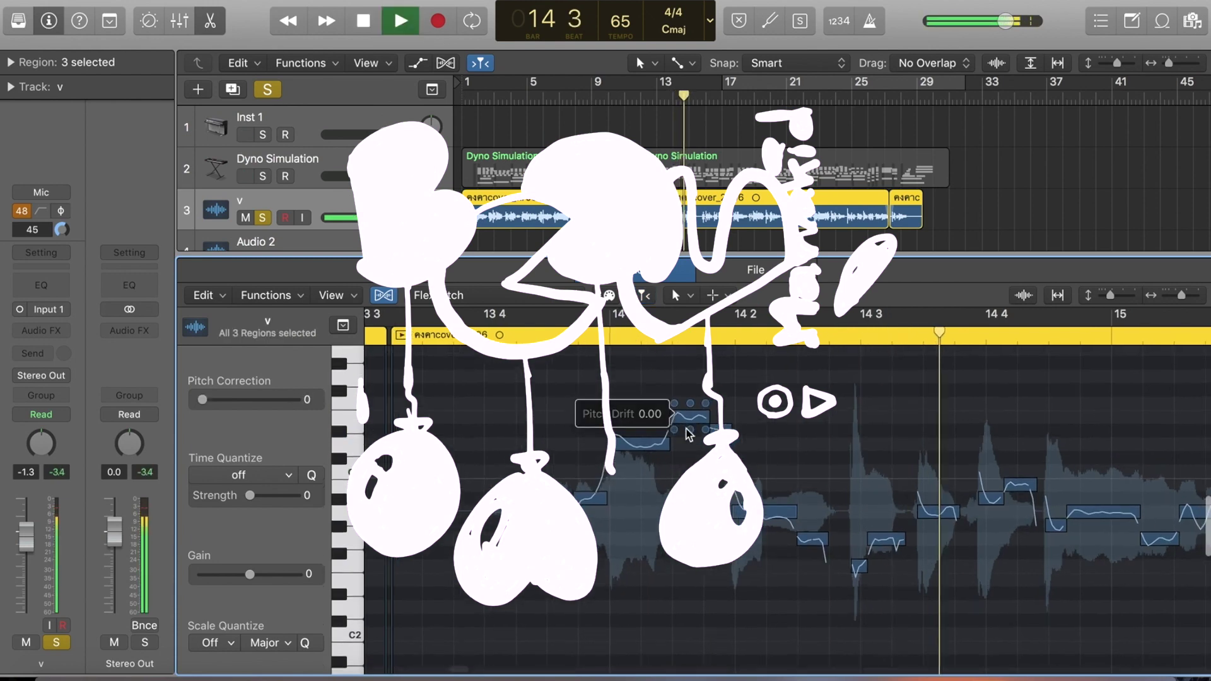
Step: Play back the vocal takes and select a group of nine Flex Pitch notes in Audio 5's region คงคาcover_6#04
{"action": "key", "text": "space"}
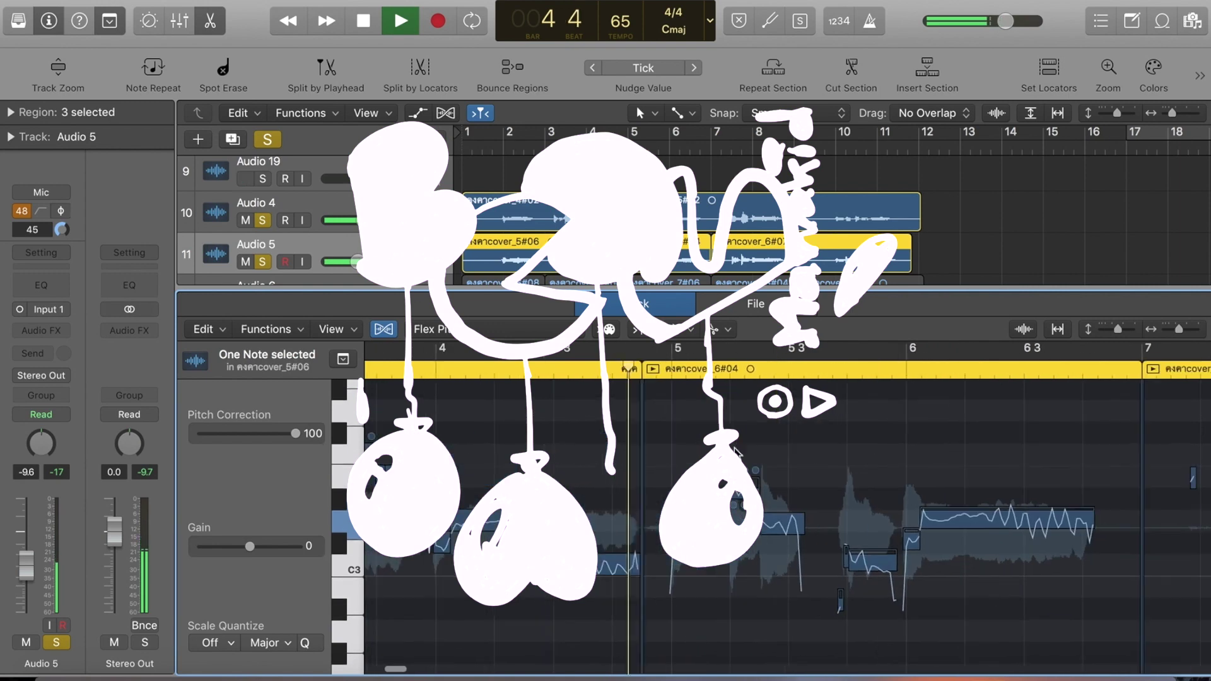
{"action": "key", "text": "space"}
{"action": "left_click_drag", "start_coordinate": [612, 459], "coordinate": [997, 638]}
{"action": "key", "text": "space"}
{"action": "key", "text": "super+Right"}
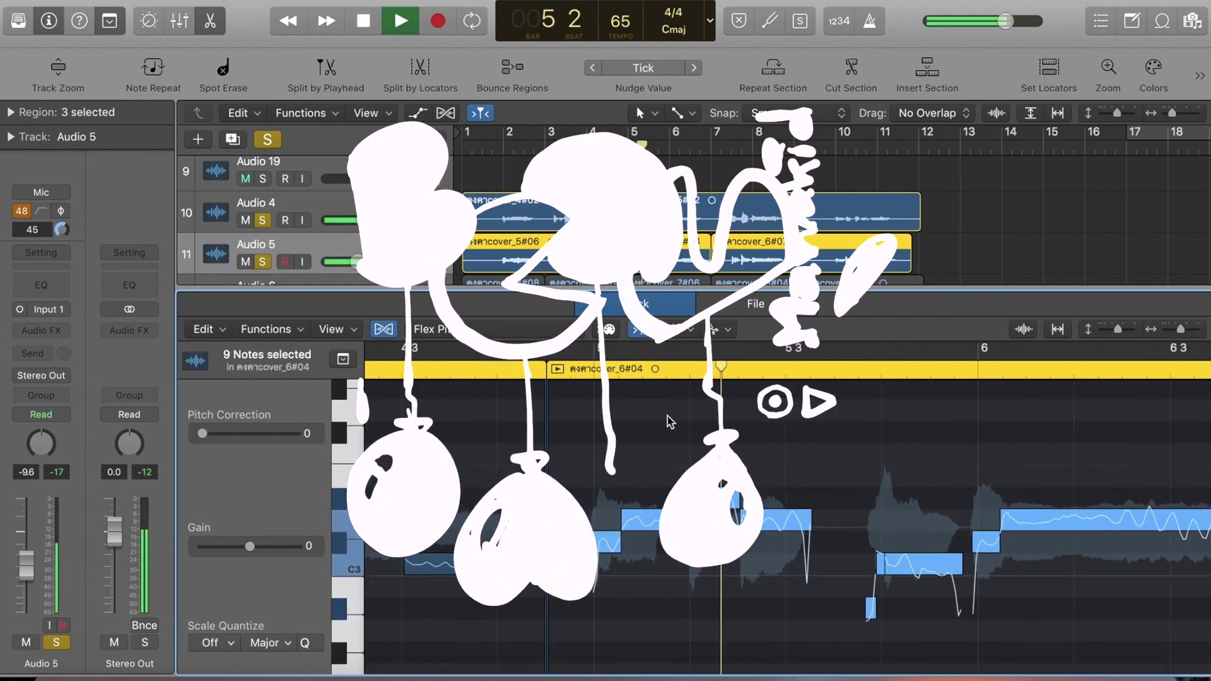
Step: Raise the short note just after bar 5 in Audio 5's region คงคาcover_6#04 by several semitones and audition it
{"action": "key", "text": "space"}
{"action": "left_click_drag", "start_coordinate": [637, 487], "coordinate": [637, 410]}
{"action": "key", "text": "space"}
{"action": "key", "text": "space"}
{"action": "key", "text": "space"}
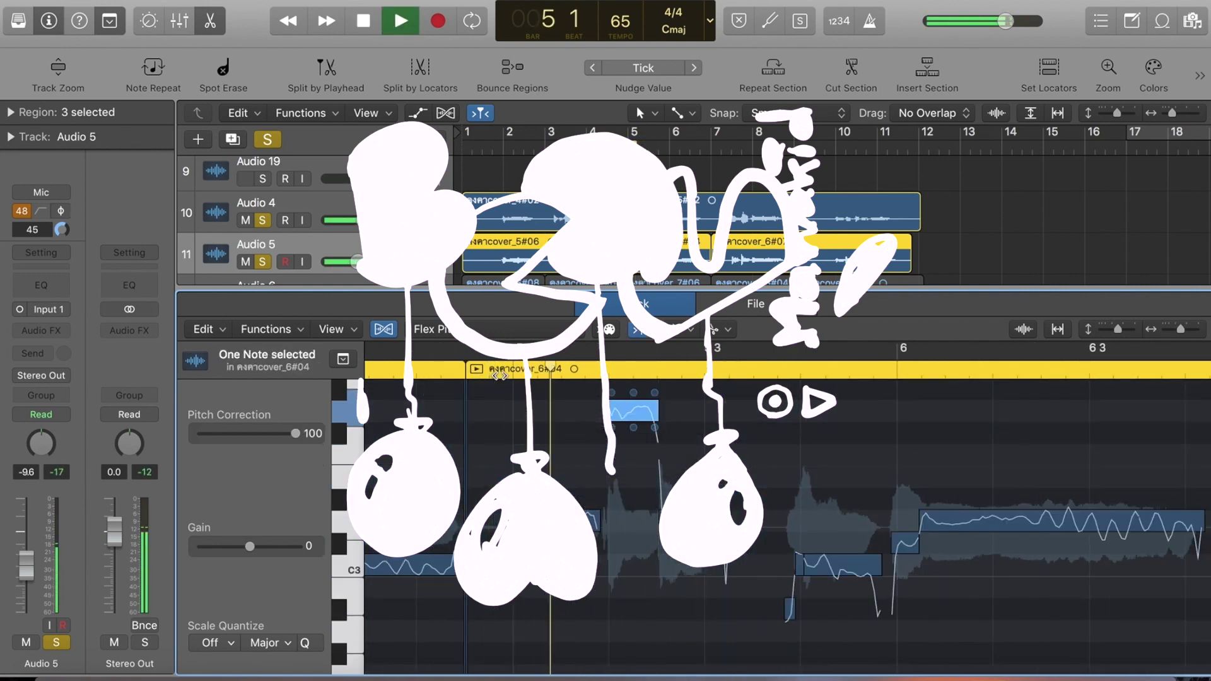
{"action": "scroll", "coordinate": [571, 524], "scroll_direction": "right", "scroll_amount": 3}
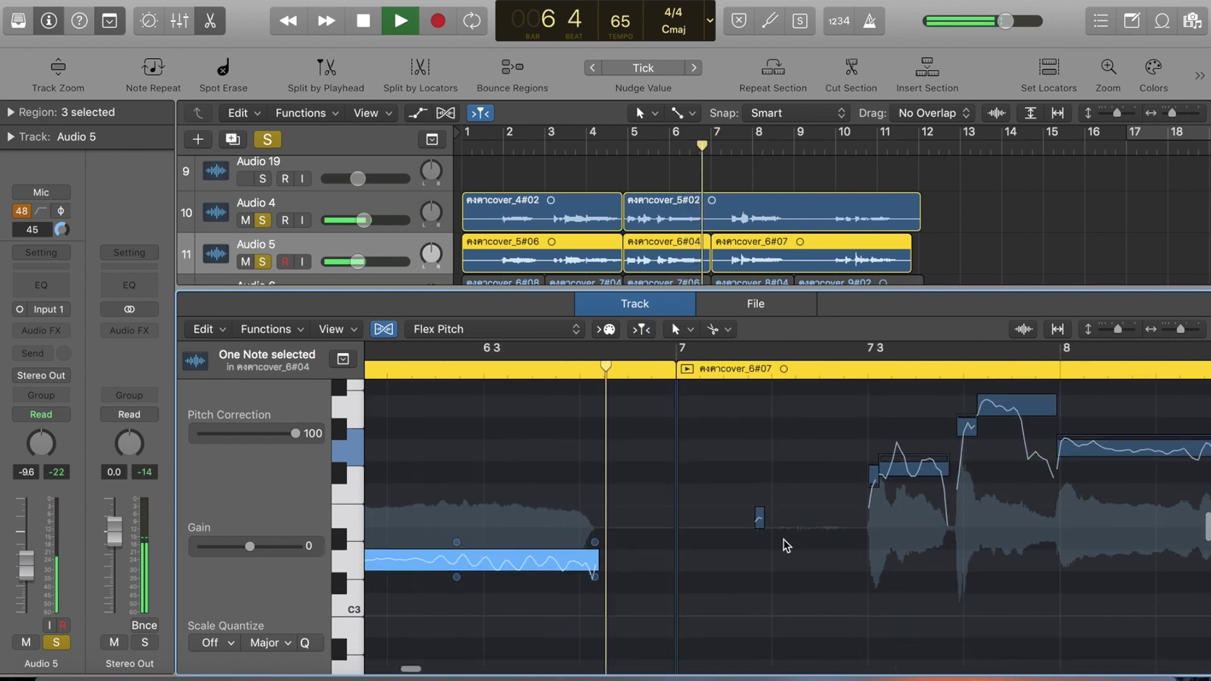
Step: Select all of Audio 5's Flex Pitch notes and open the pitch options for them
{"action": "key", "text": "super+a"}
{"action": "right_click", "coordinate": [738, 533]}
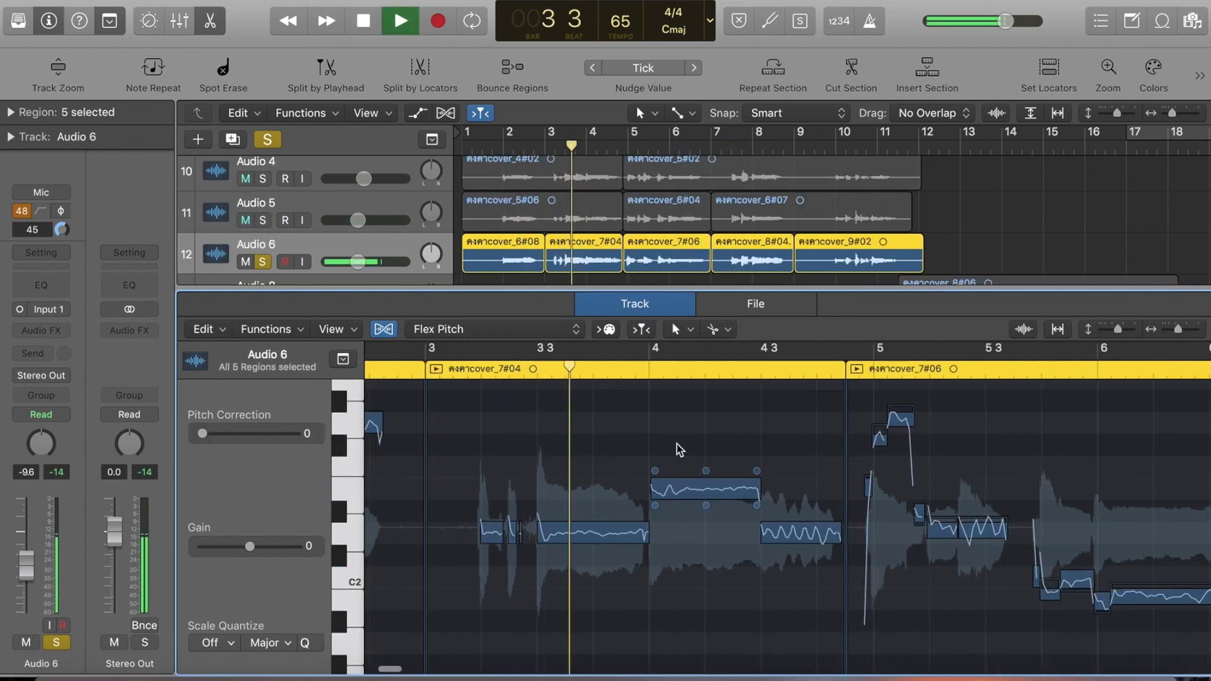
Step: Select a group of Flex Pitch notes on Audio 6 and play the track back
{"action": "scroll", "coordinate": [677, 448], "scroll_direction": "right", "scroll_amount": 4}
{"action": "left_click_drag", "start_coordinate": [604, 405], "coordinate": [946, 604]}
{"action": "key", "text": "space"}
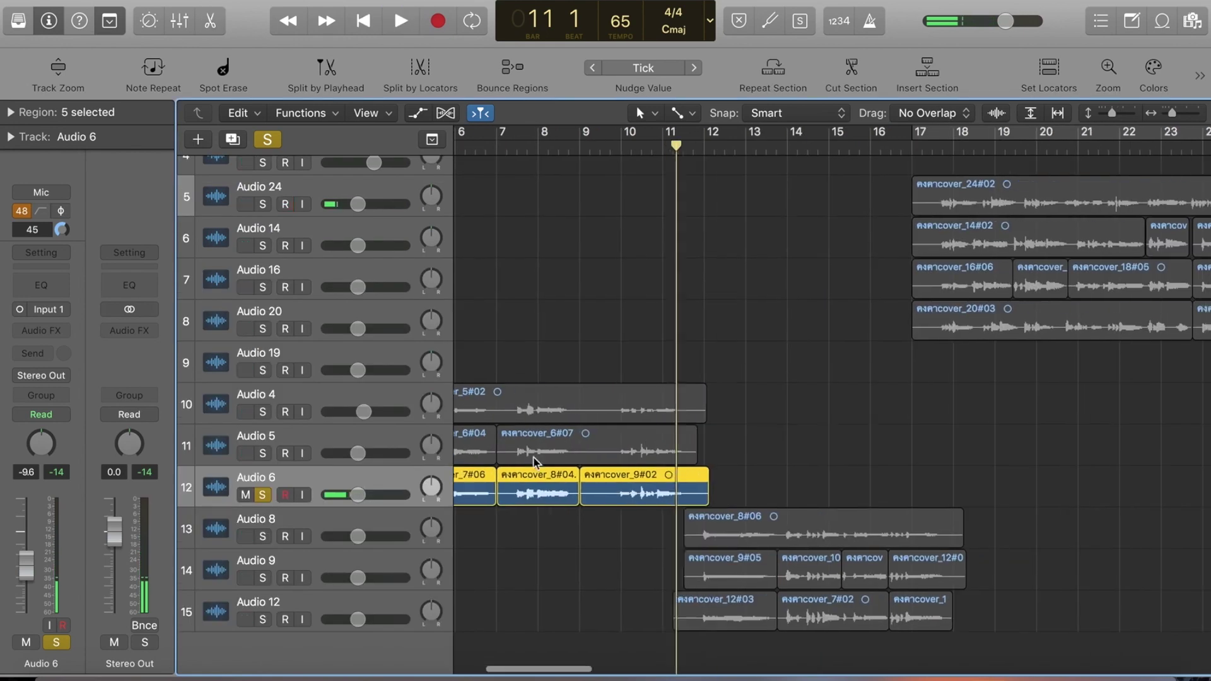
Step: Turn off soloing, select the ten vocal regions on Audio 4, Audio 5 and Audio 6, and colour them green
{"action": "key", "text": "s"}
{"action": "scroll", "coordinate": [698, 503], "scroll_direction": "left", "scroll_amount": 4}
{"action": "left_click_drag", "start_coordinate": [934, 398], "coordinate": [324, 495]}
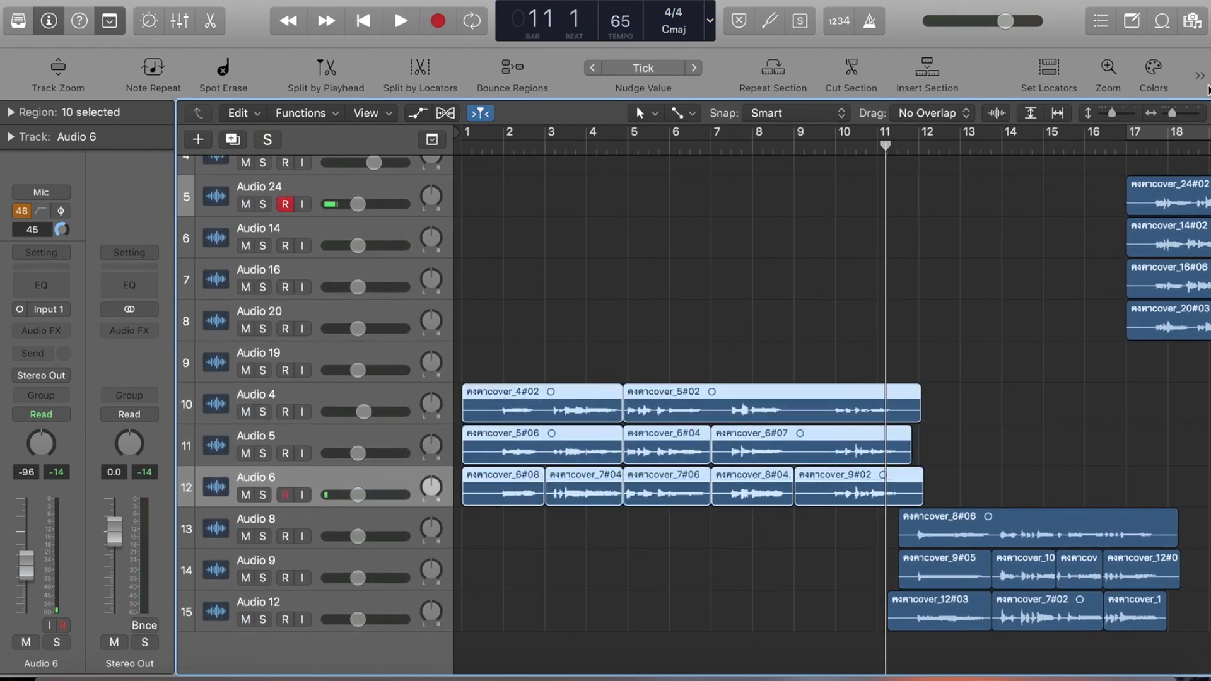
{"action": "key", "text": "alt+c"}
{"action": "left_click", "coordinate": [748, 323]}
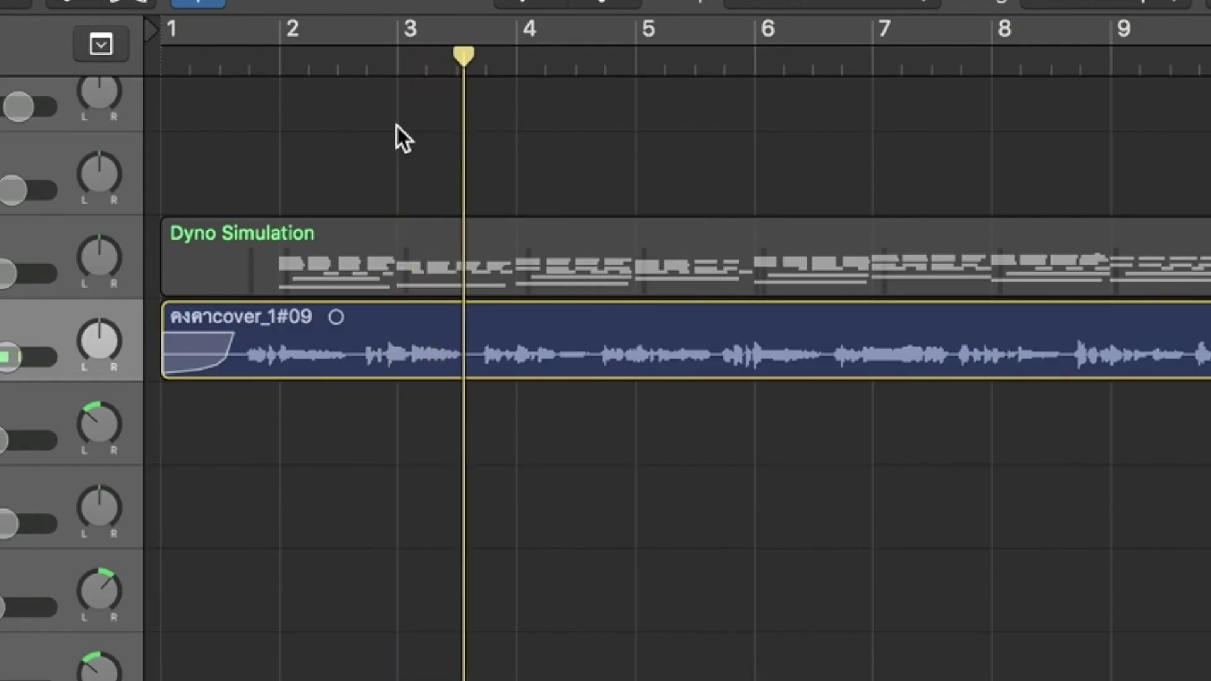
Step: Set the cycle range from bar 2 to the end of the green harmony regions, just before bar 12
{"action": "key", "text": "super+Left"}
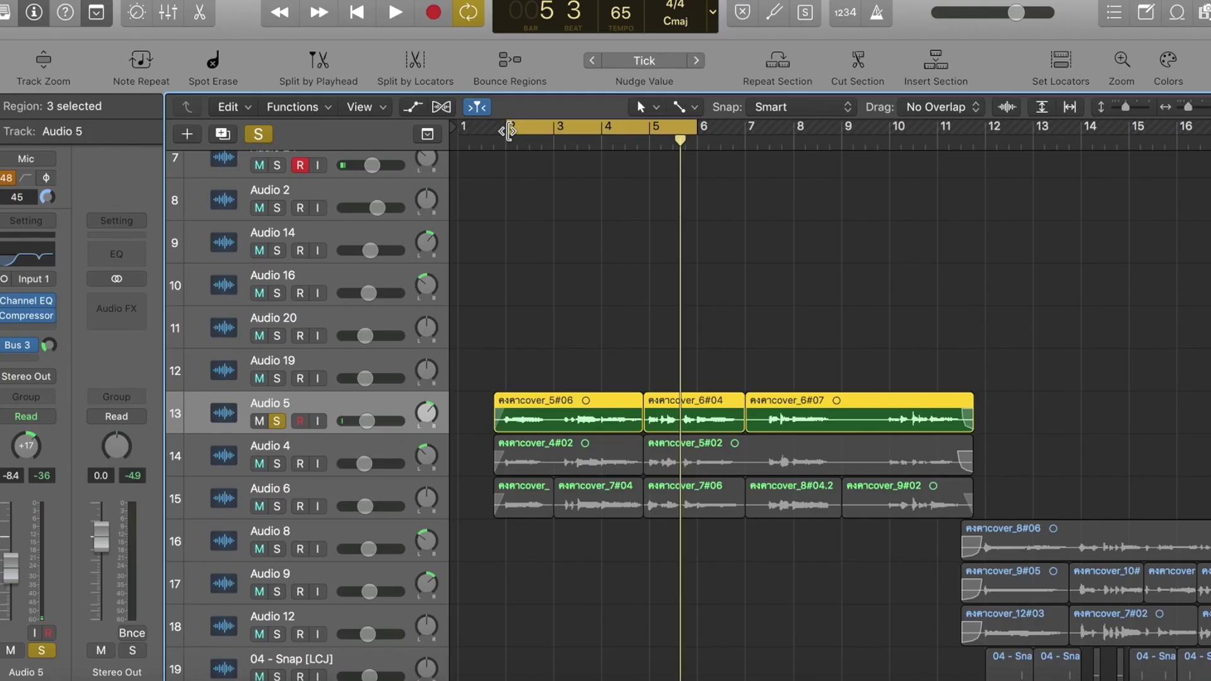
{"action": "left_click", "coordinate": [510, 136]}
{"action": "left_click_drag", "start_coordinate": [694, 143], "coordinate": [736, 168]}
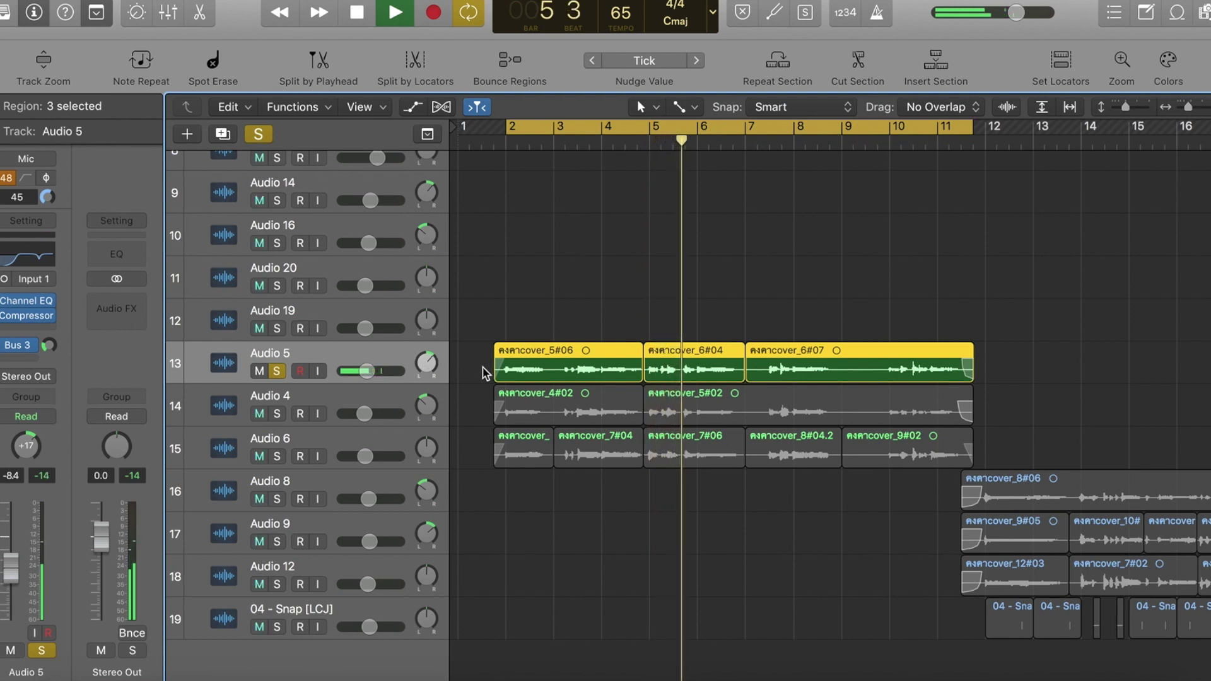
Step: Audition the Audio 4 and Audio 6 harmonies soloed in turn, then combine their solos to hear the stack
{"action": "left_click", "coordinate": [283, 410]}
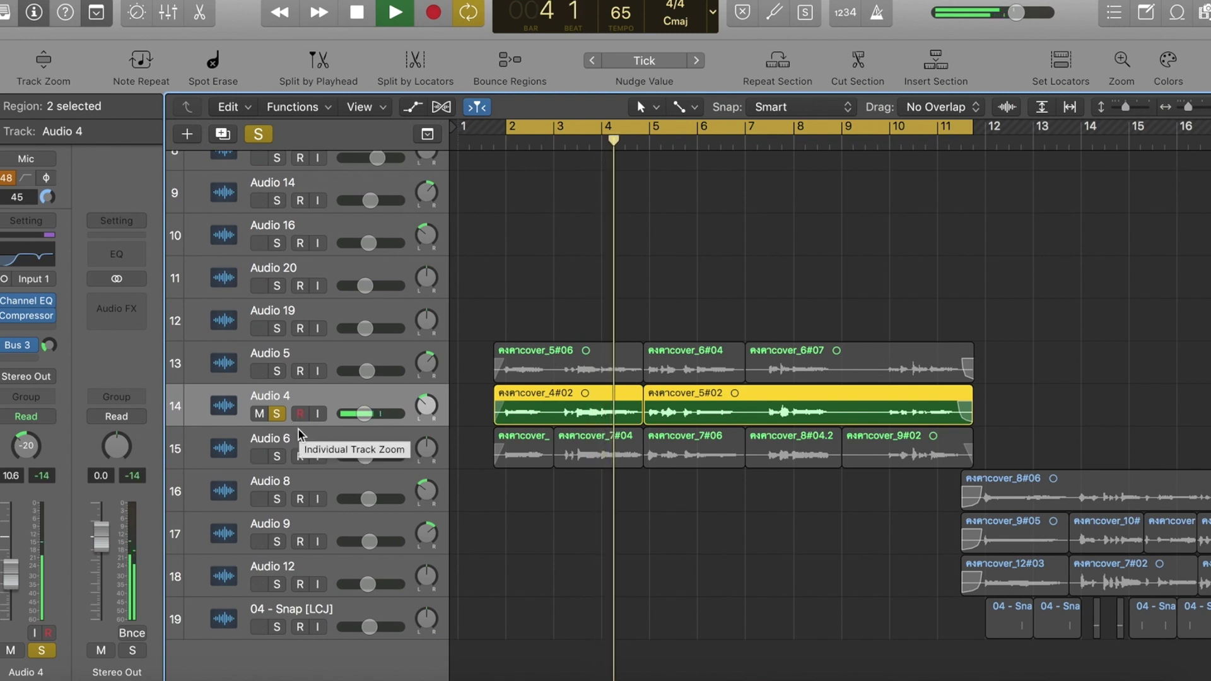
{"action": "left_click", "coordinate": [277, 456]}
{"action": "left_click", "coordinate": [277, 413]}
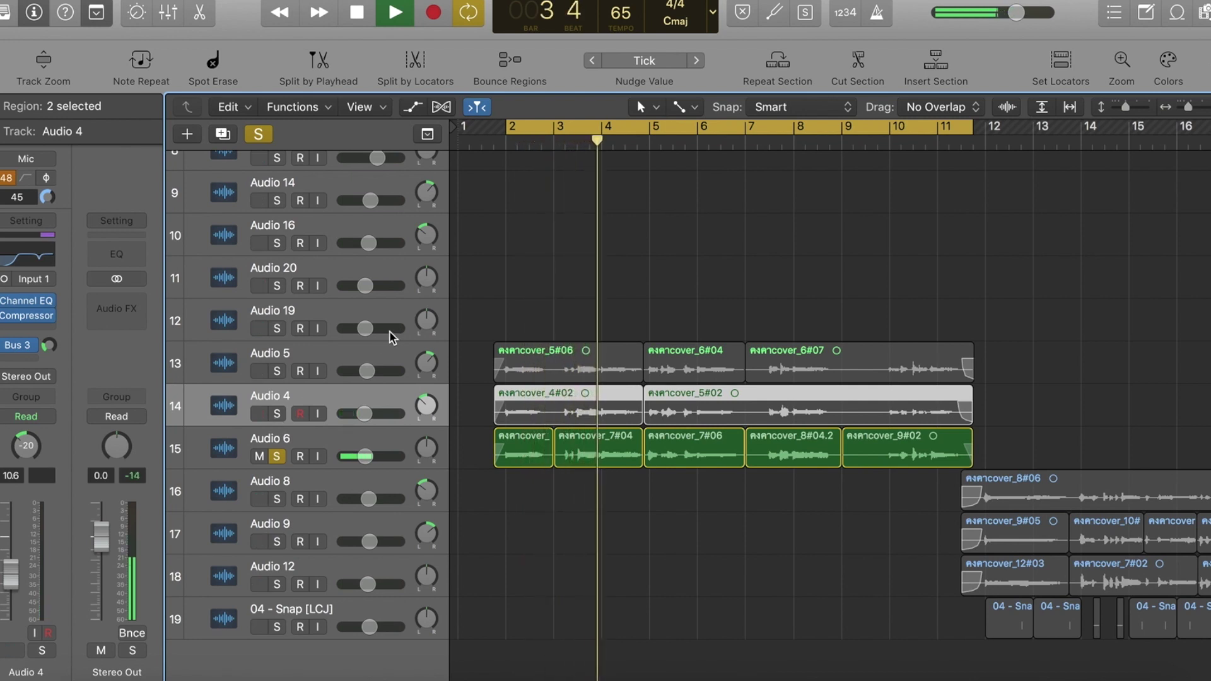
{"action": "key", "text": "ctrl+m"}
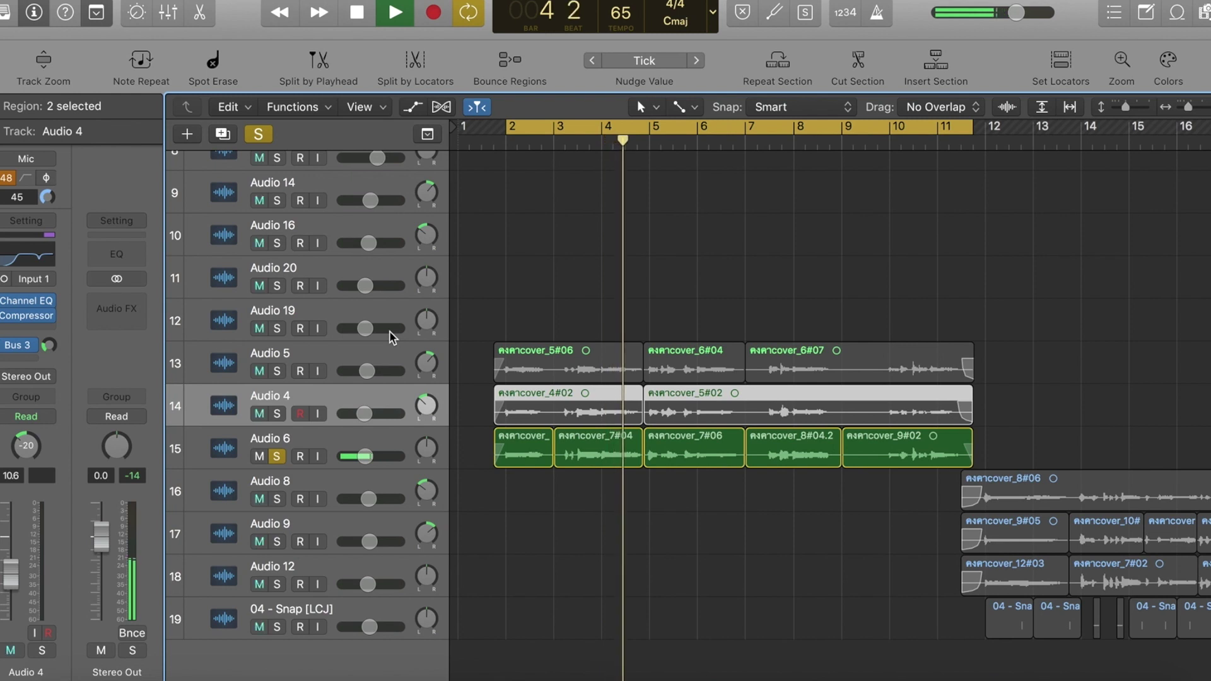
{"action": "left_click", "coordinate": [277, 413]}
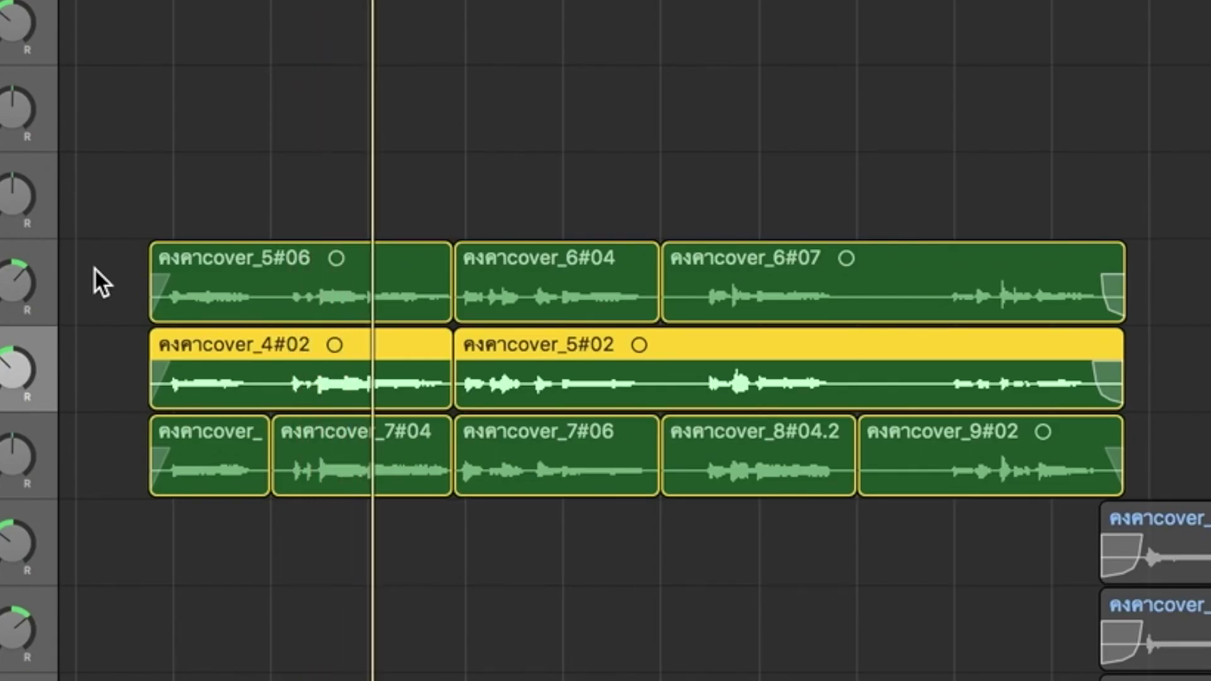
Step: Audition the second harmony group by adding solo on Audio 9 and Audio 12 alongside Audio 8
{"action": "scroll", "coordinate": [93, 267], "scroll_direction": "right", "scroll_amount": 3}
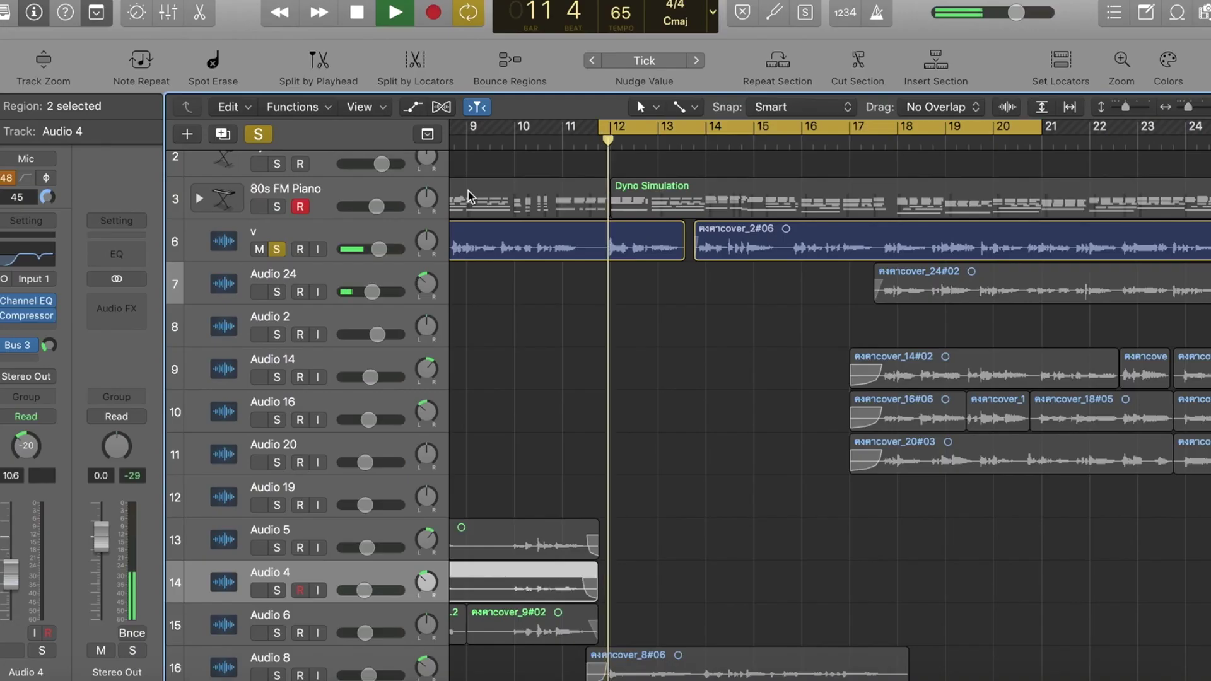
{"action": "scroll", "coordinate": [671, 341], "scroll_direction": "down", "scroll_amount": 2}
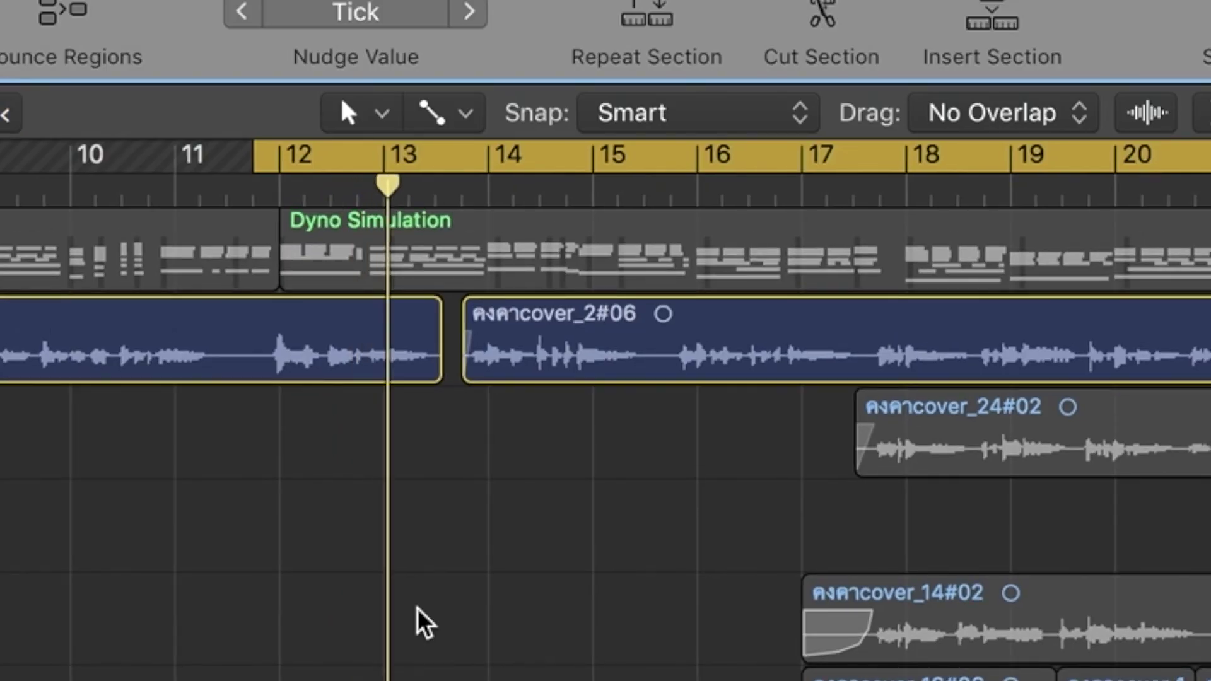
{"action": "scroll", "coordinate": [417, 609], "scroll_direction": "up", "scroll_amount": 1}
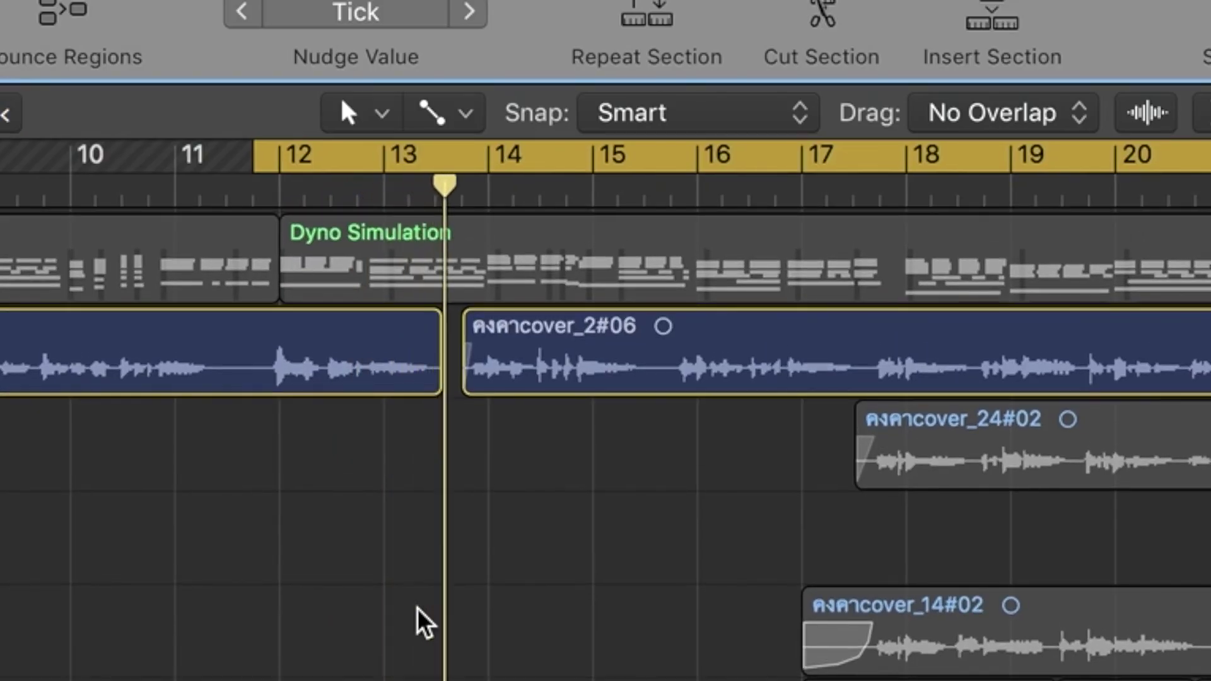
{"action": "scroll", "coordinate": [424, 624], "scroll_direction": "down", "scroll_amount": 1}
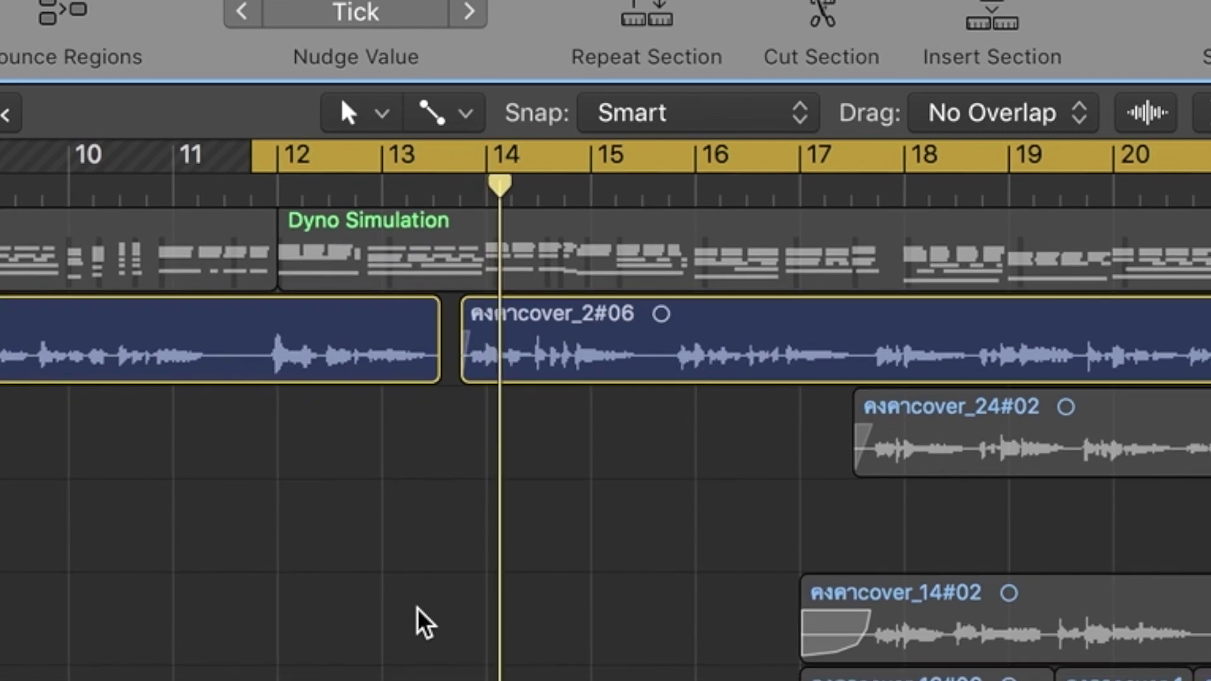
{"action": "scroll", "coordinate": [416, 622], "scroll_direction": "down", "scroll_amount": 1}
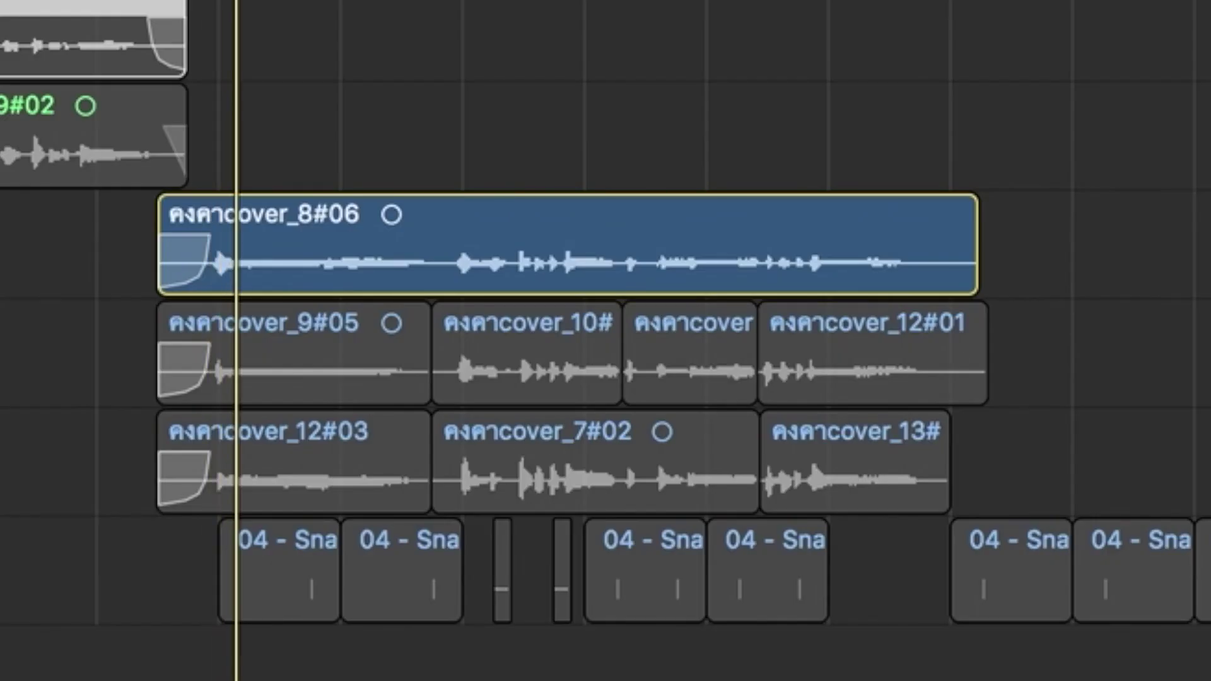
{"action": "key", "text": "s"}
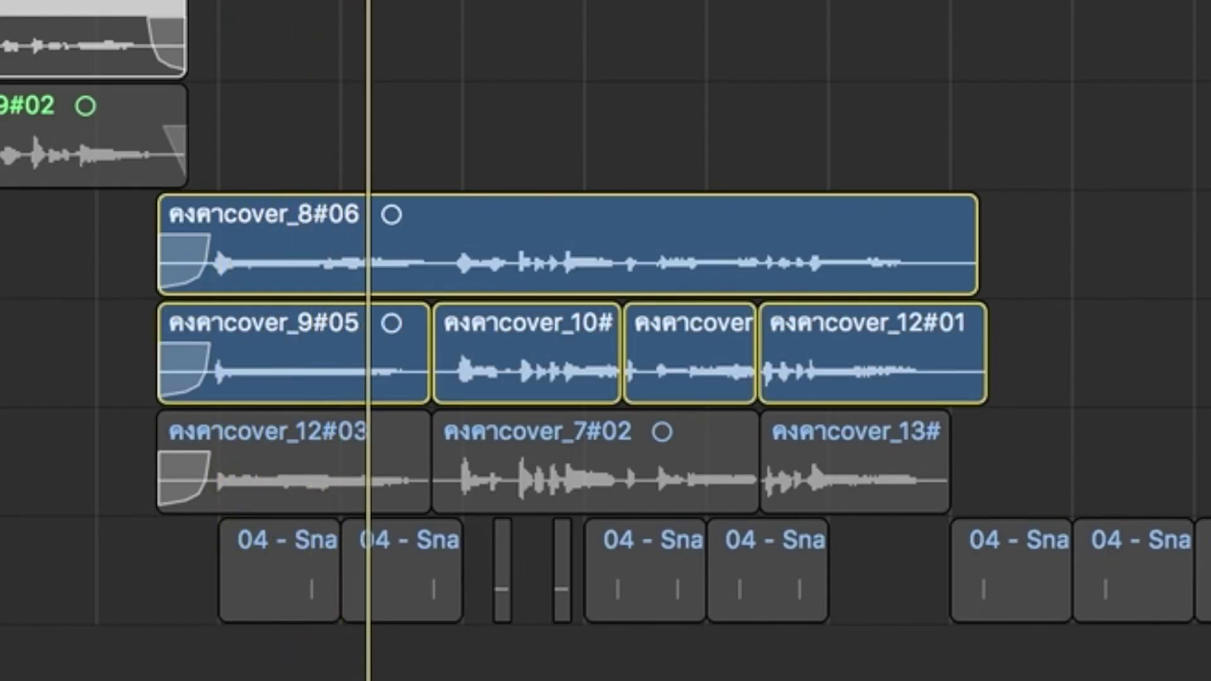
{"action": "key", "text": "s"}
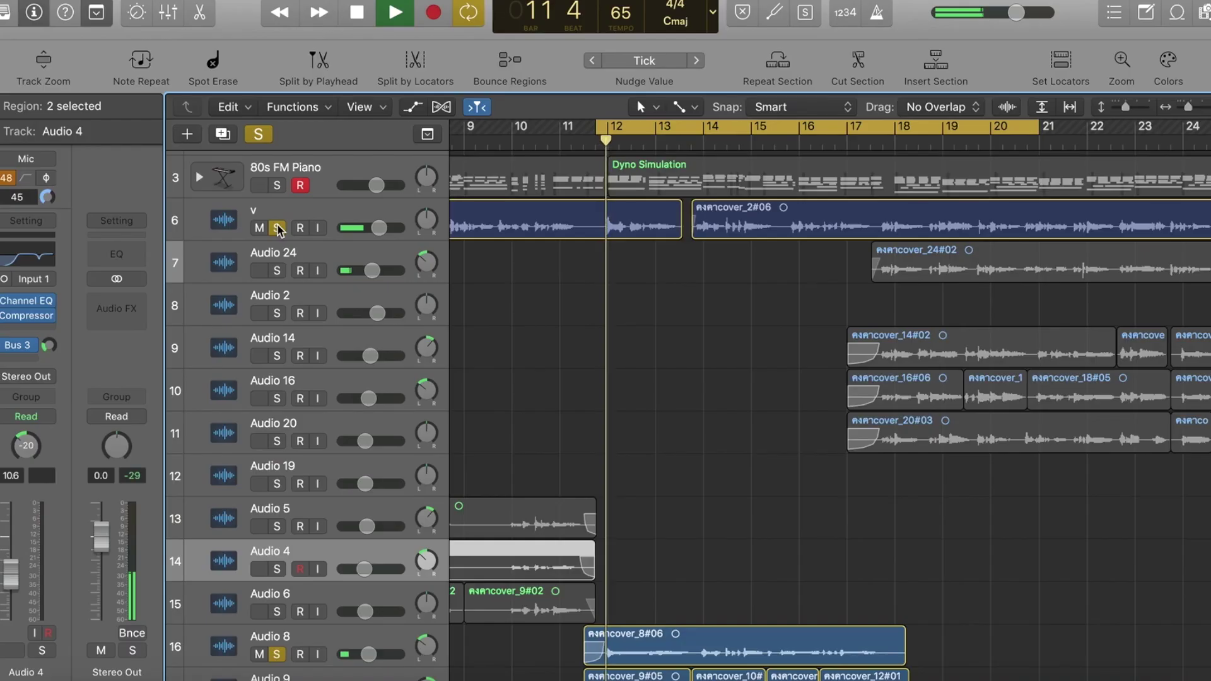
{"action": "scroll", "coordinate": [431, 296], "scroll_direction": "down", "scroll_amount": 2}
{"action": "scroll", "coordinate": [445, 322], "scroll_direction": "down", "scroll_amount": 3}
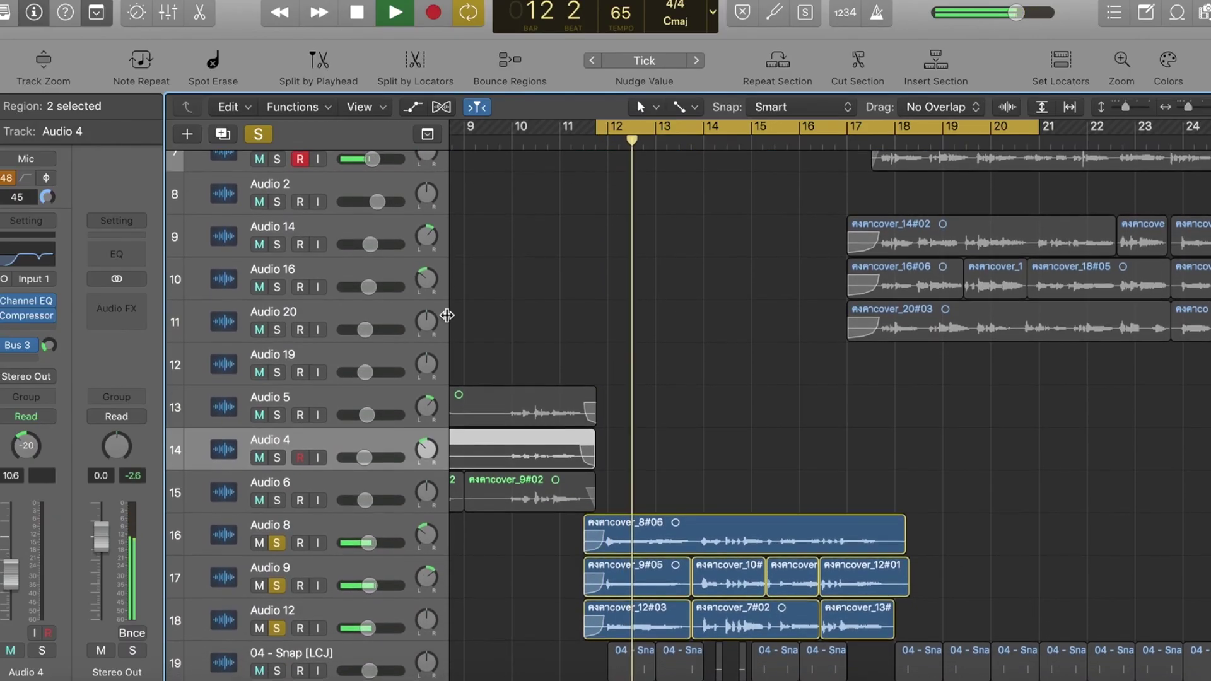
{"action": "scroll", "coordinate": [445, 319], "scroll_direction": "up", "scroll_amount": 3}
{"action": "scroll", "coordinate": [447, 315], "scroll_direction": "up", "scroll_amount": 1}
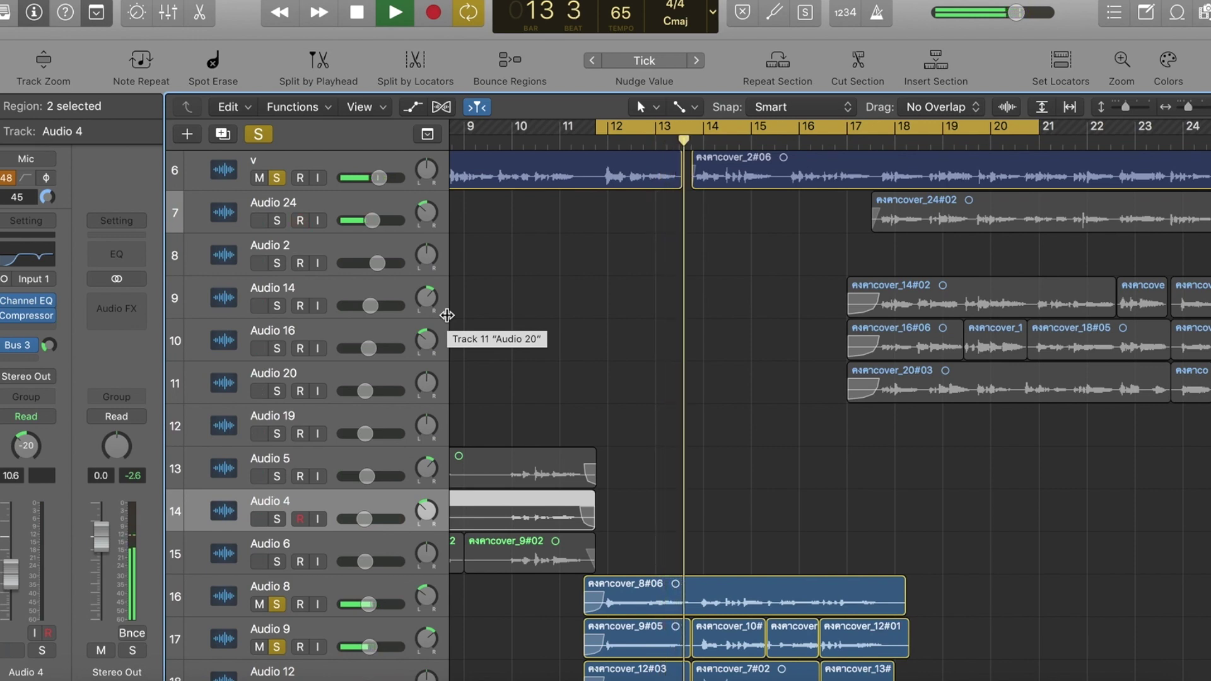
{"action": "scroll", "coordinate": [446, 315], "scroll_direction": "up", "scroll_amount": 2}
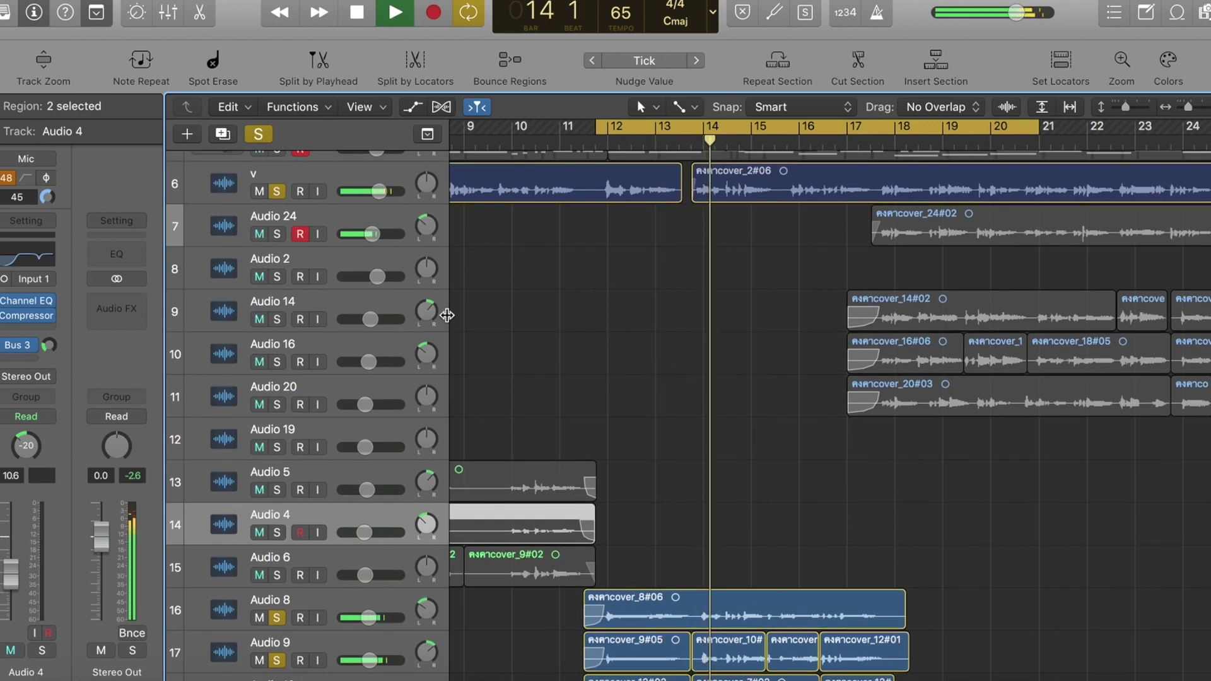
{"action": "scroll", "coordinate": [447, 315], "scroll_direction": "down", "scroll_amount": 3}
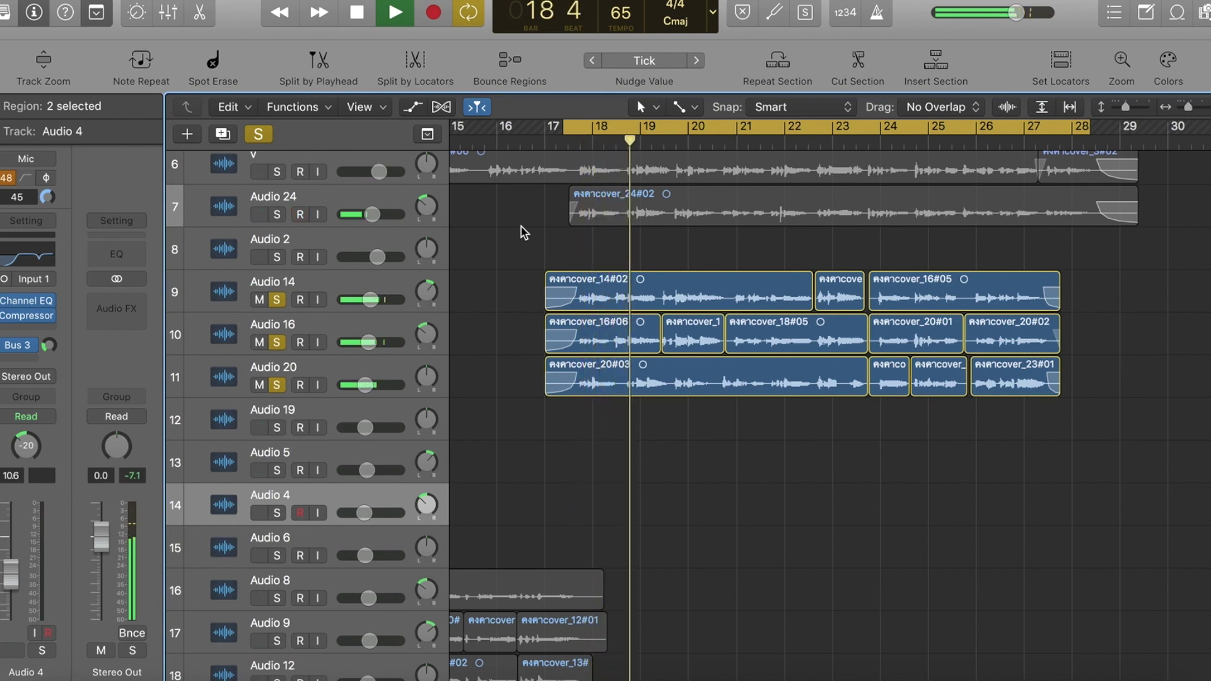
Step: Solo the v and Audio 24 tracks to hear them with the Audio 14, Audio 16 and Audio 20 harmonies
{"action": "left_click", "coordinate": [280, 171]}
{"action": "left_click", "coordinate": [277, 216]}
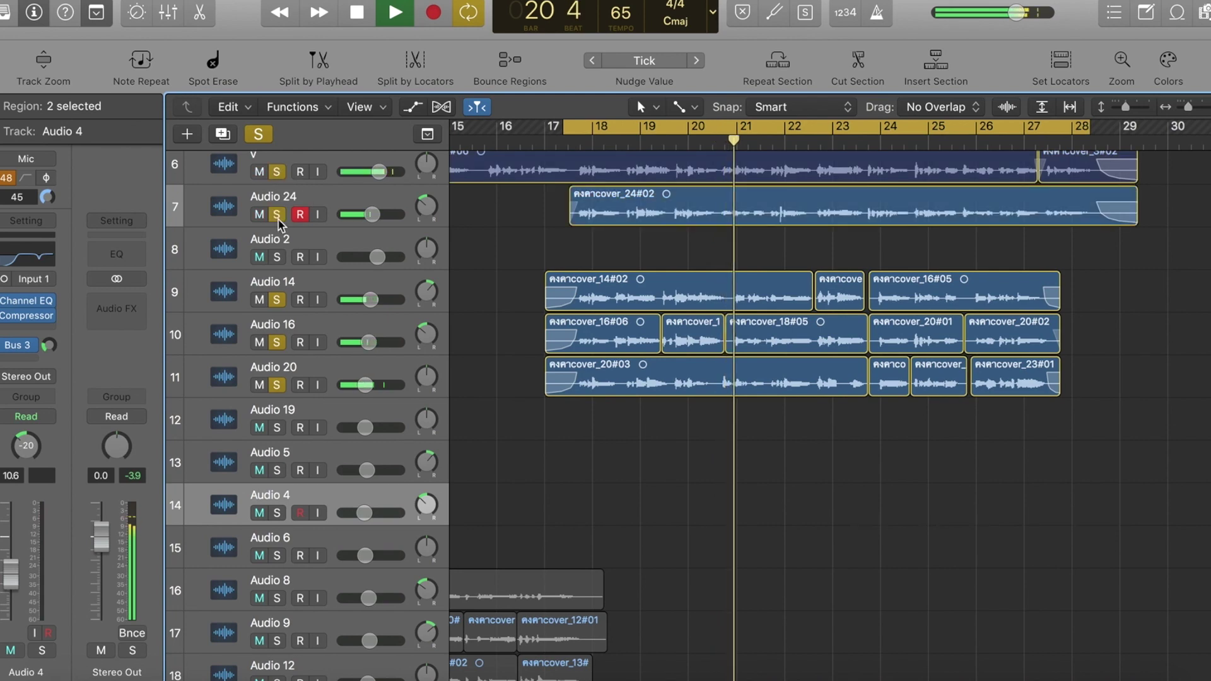
{"action": "scroll", "coordinate": [716, 269], "scroll_direction": "up", "scroll_amount": 2}
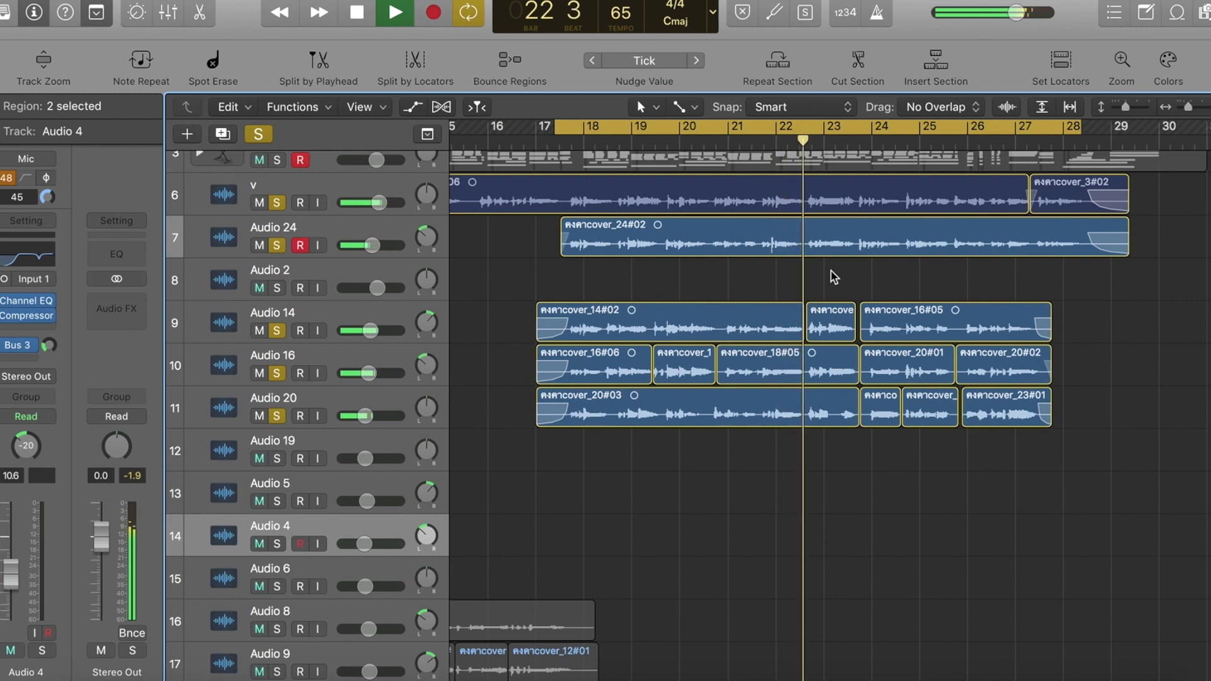
Step: Move the start of the cycle range to the beginning of the Audio 8 region and start playback
{"action": "key", "text": "super+Left"}
{"action": "key", "text": "super+Left"}
{"action": "key", "text": "super+Left"}
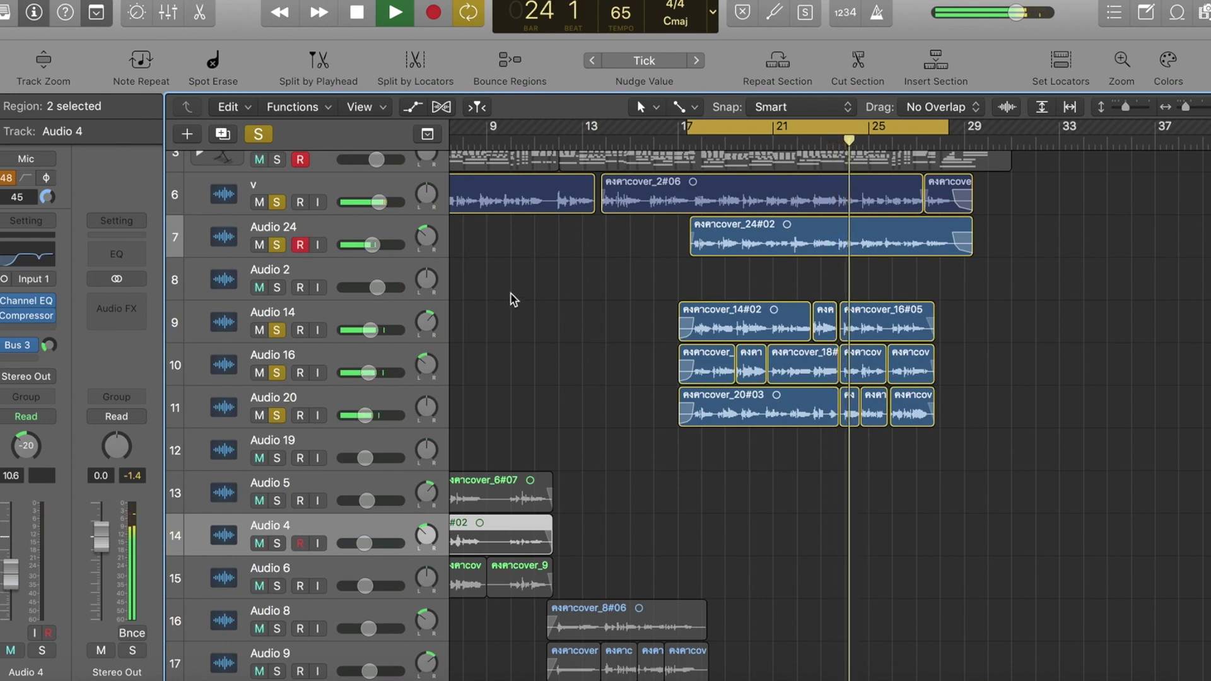
{"action": "scroll", "coordinate": [546, 285], "scroll_direction": "up", "scroll_amount": 2}
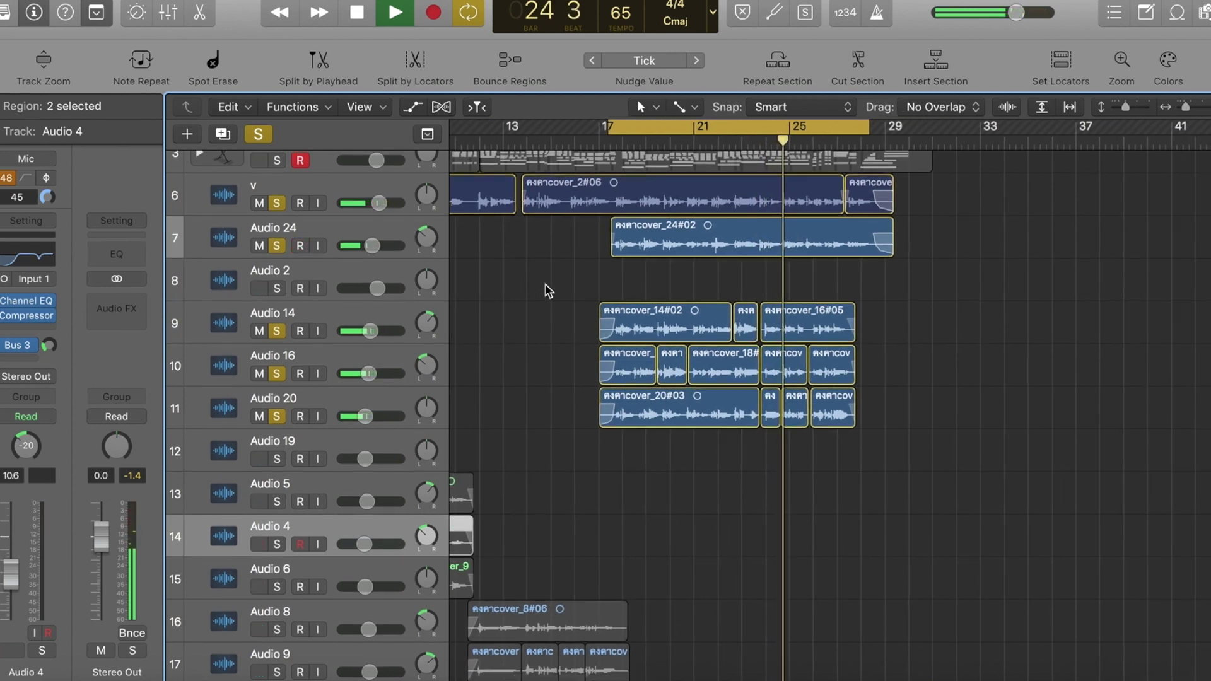
{"action": "scroll", "coordinate": [547, 285], "scroll_direction": "up", "scroll_amount": 2}
{"action": "scroll", "coordinate": [547, 285], "scroll_direction": "left", "scroll_amount": 3}
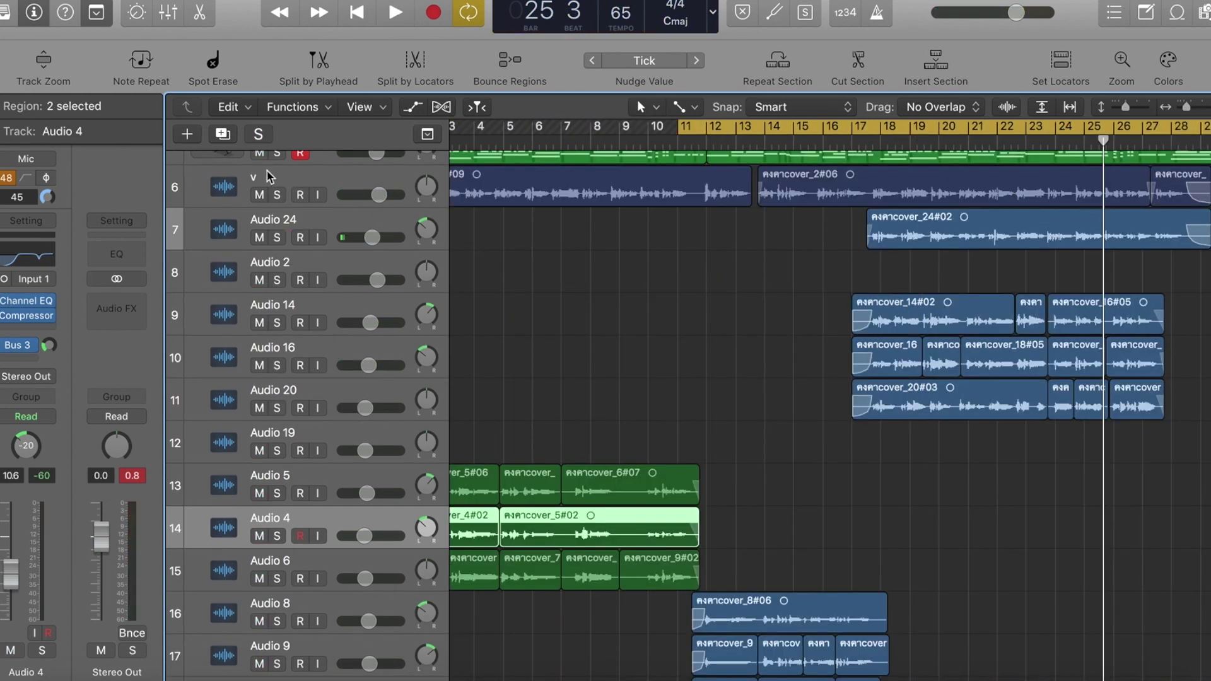
{"action": "scroll", "coordinate": [611, 227], "scroll_direction": "down", "scroll_amount": 2}
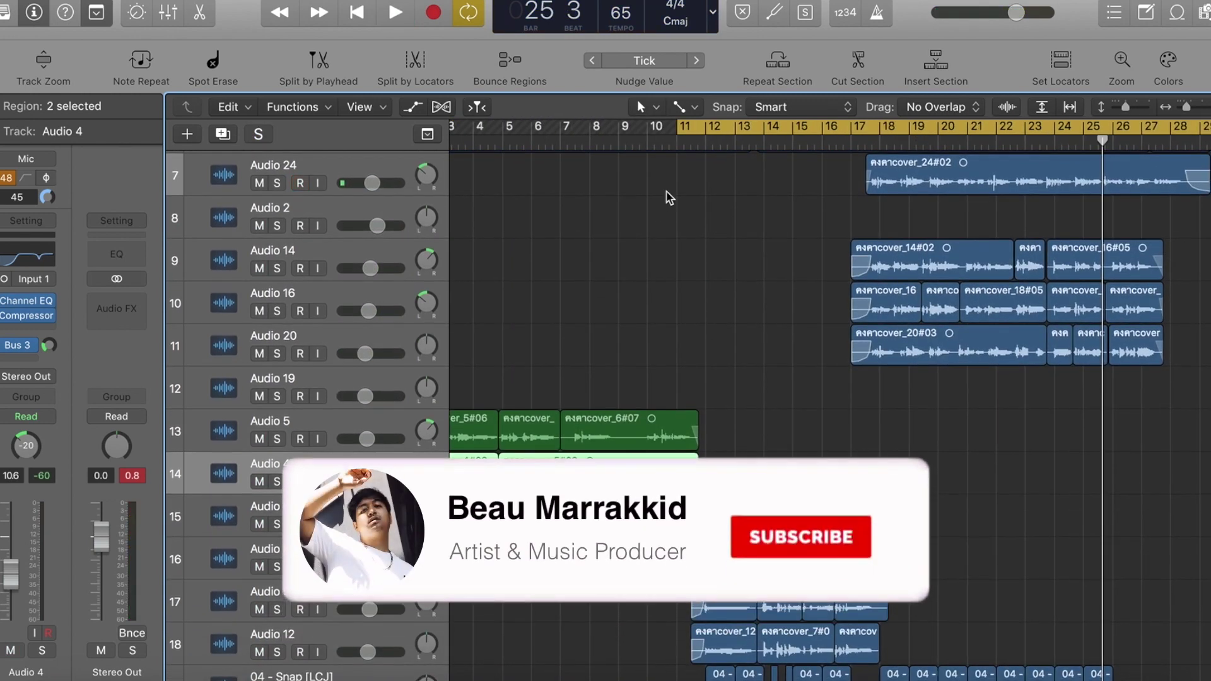
{"action": "left_click_drag", "start_coordinate": [681, 130], "coordinate": [689, 130]}
{"action": "key", "text": "space"}
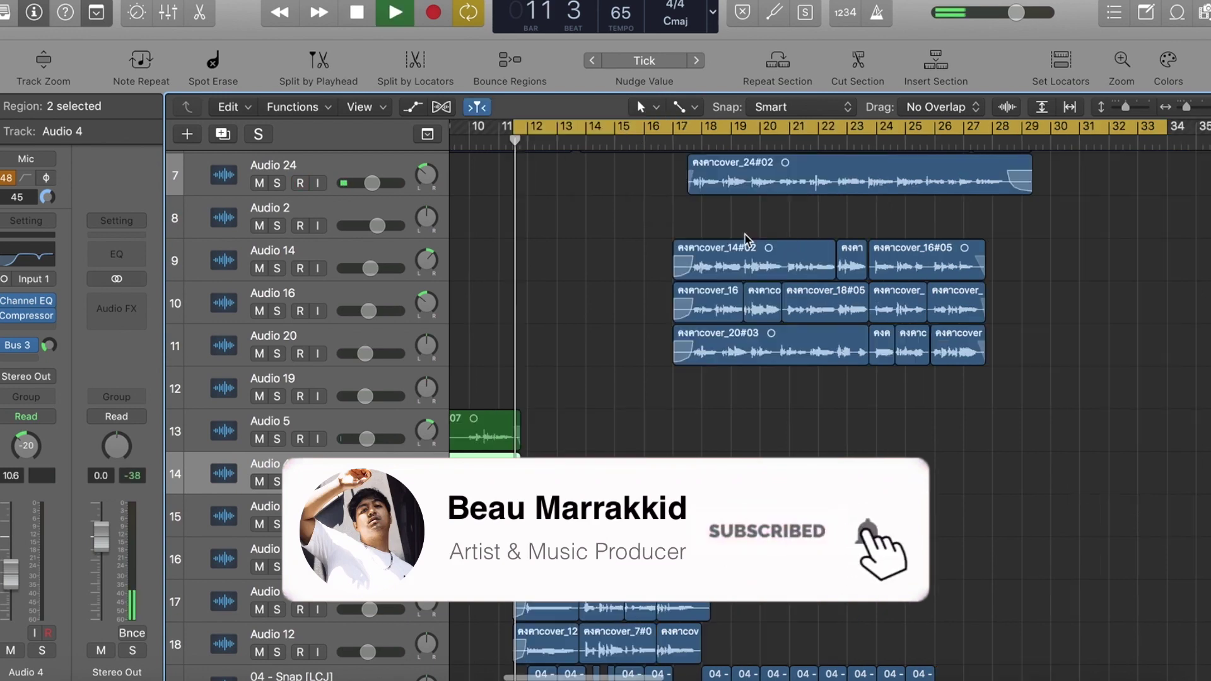
{"action": "key", "text": "super+Right"}
{"action": "key", "text": "super+Right"}
{"action": "key", "text": "super+Right"}
{"action": "scroll", "coordinate": [581, 262], "scroll_direction": "down", "scroll_amount": 2}
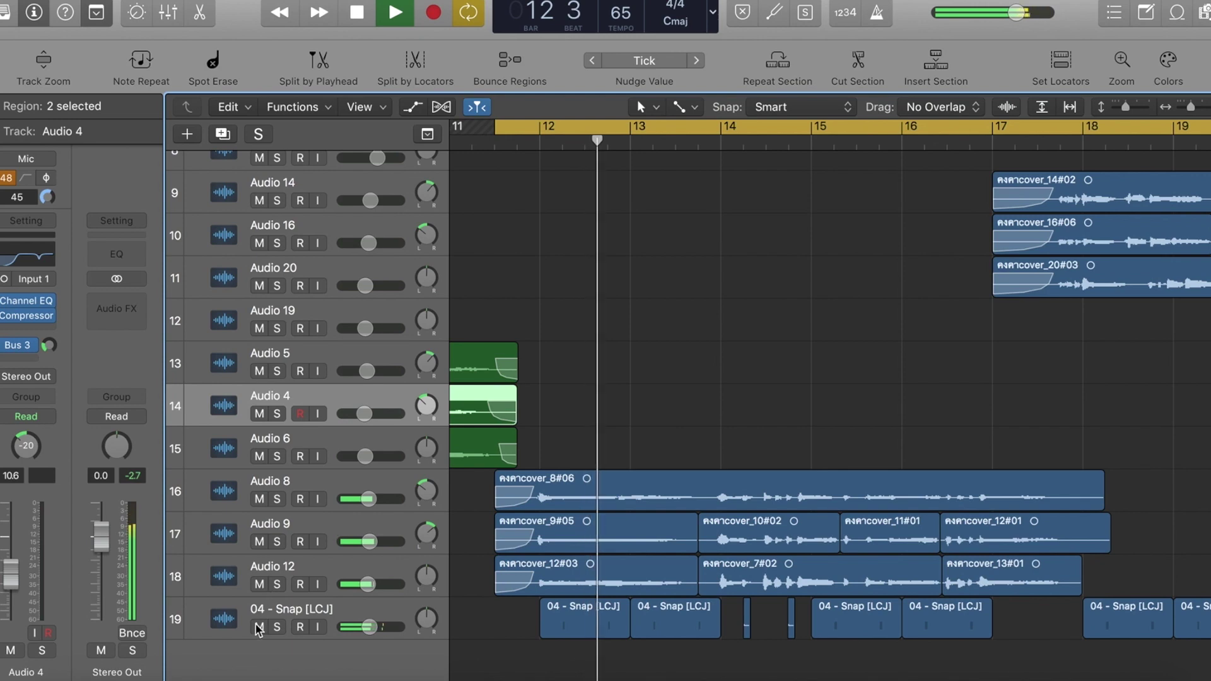
{"action": "scroll", "coordinate": [460, 493], "scroll_direction": "up", "scroll_amount": 4}
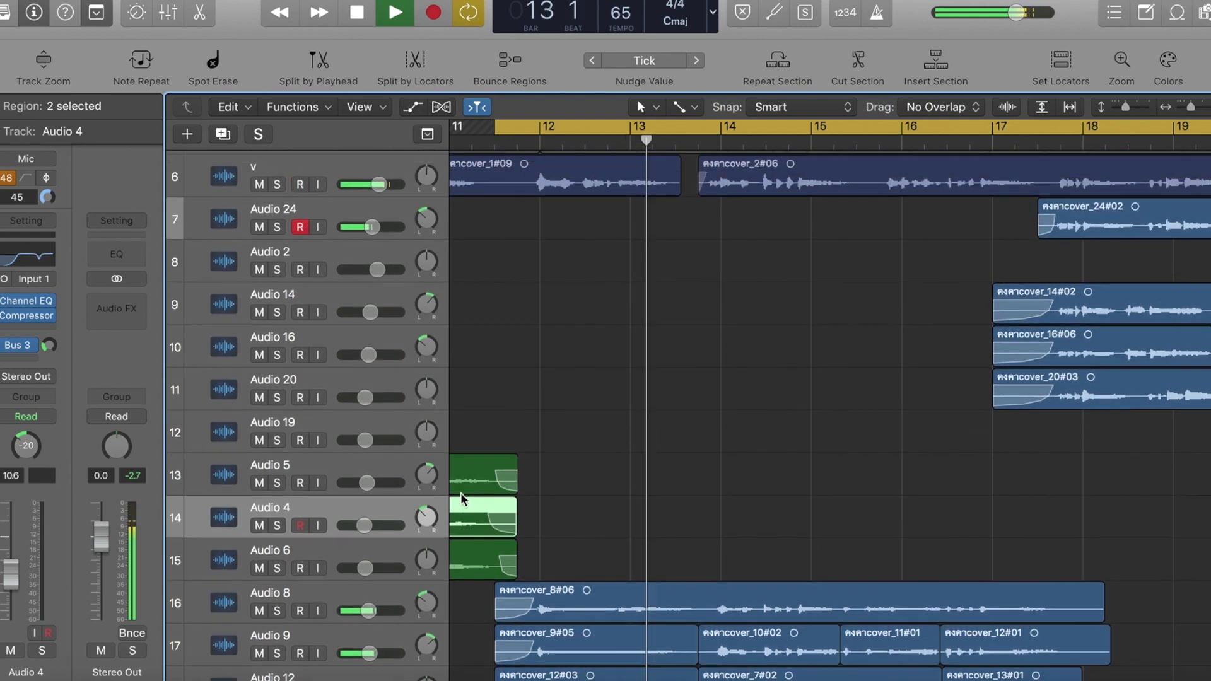
{"action": "scroll", "coordinate": [489, 490], "scroll_direction": "down", "scroll_amount": 1}
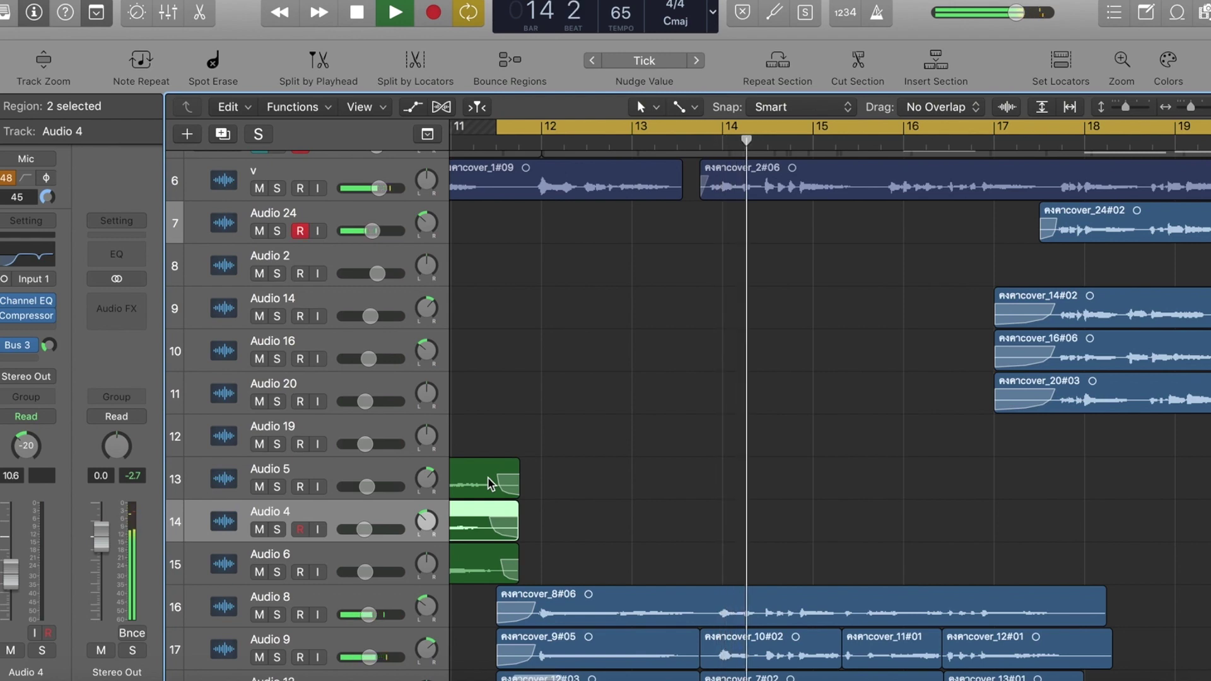
Step: Follow the full-mix playback from the Audio 8 and Audio 9 harmonies into the Audio 24, 14, 16 and 20 regions starting around bar 17
{"action": "scroll", "coordinate": [487, 477], "scroll_direction": "down", "scroll_amount": 3}
{"action": "scroll", "coordinate": [687, 376], "scroll_direction": "right", "scroll_amount": 3}
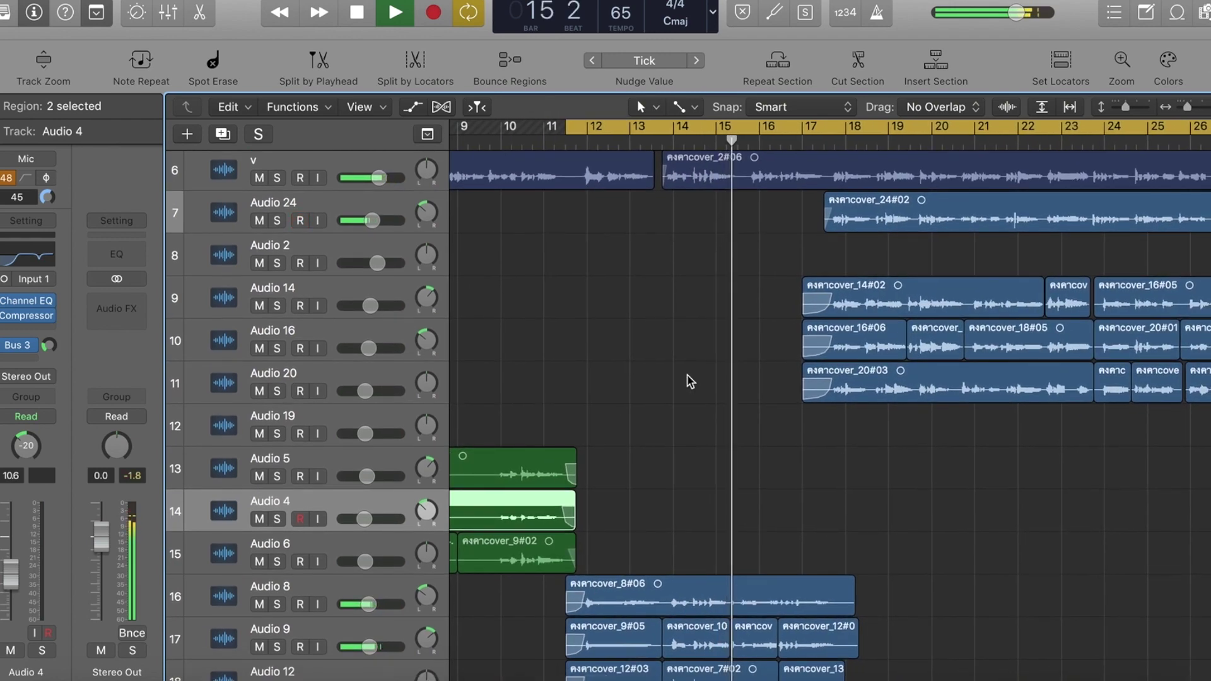
{"action": "scroll", "coordinate": [687, 373], "scroll_direction": "right", "scroll_amount": 2}
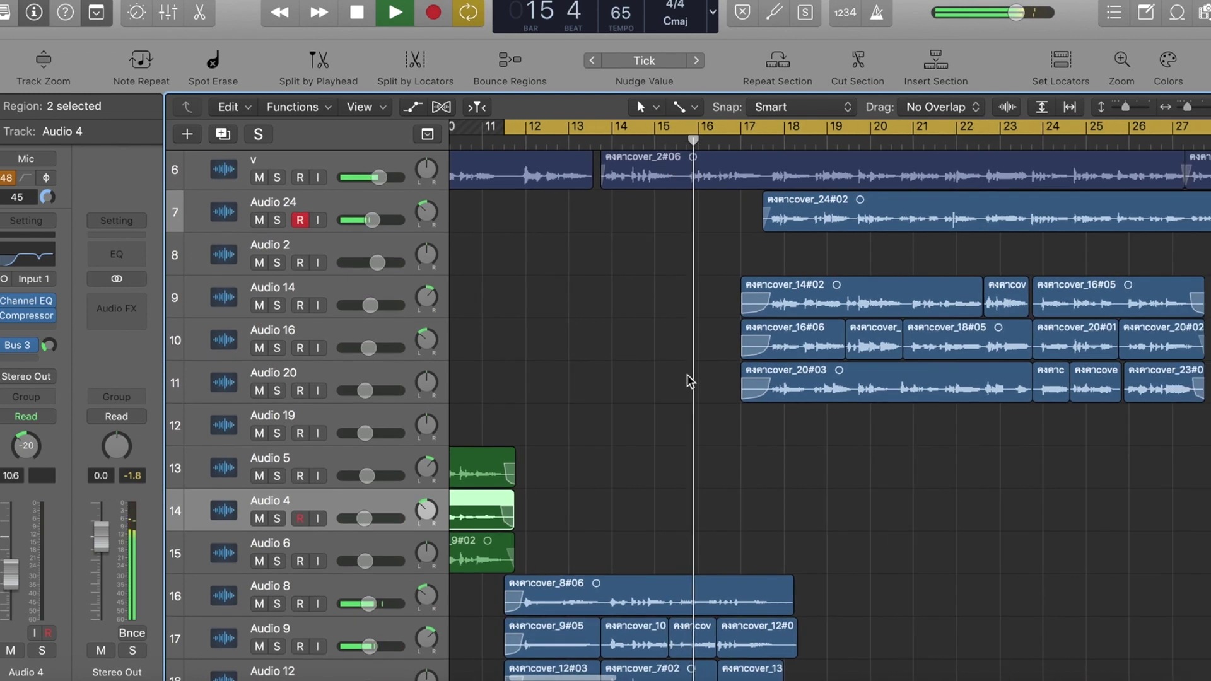
{"action": "scroll", "coordinate": [688, 373], "scroll_direction": "right", "scroll_amount": 3}
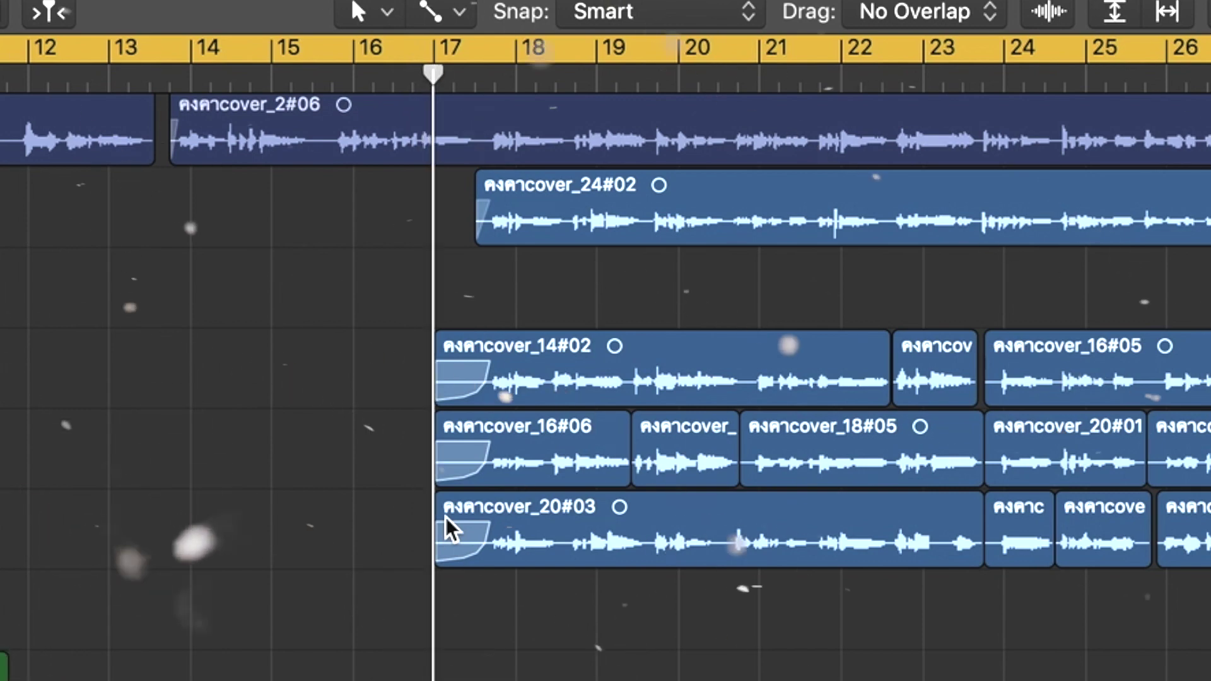
{"action": "scroll", "coordinate": [446, 517], "scroll_direction": "right", "scroll_amount": 2}
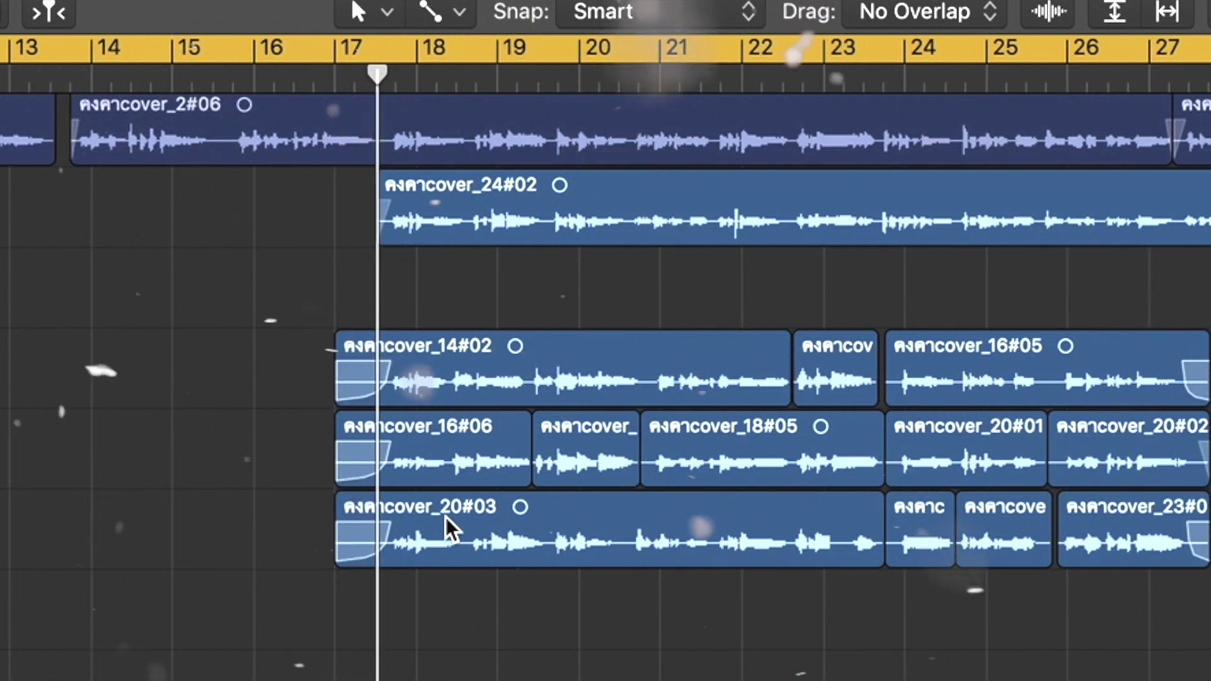
{"action": "scroll", "coordinate": [446, 518], "scroll_direction": "down", "scroll_amount": 1}
{"action": "scroll", "coordinate": [446, 517], "scroll_direction": "up", "scroll_amount": 2}
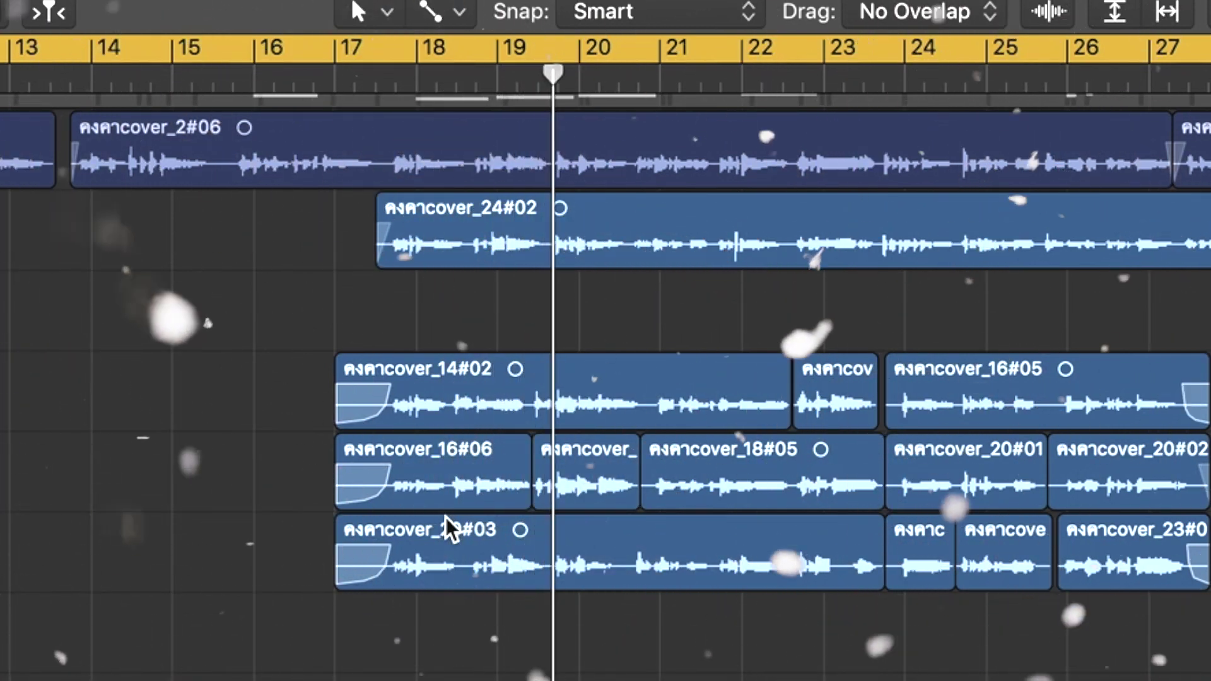
{"action": "scroll", "coordinate": [445, 517], "scroll_direction": "right", "scroll_amount": 2}
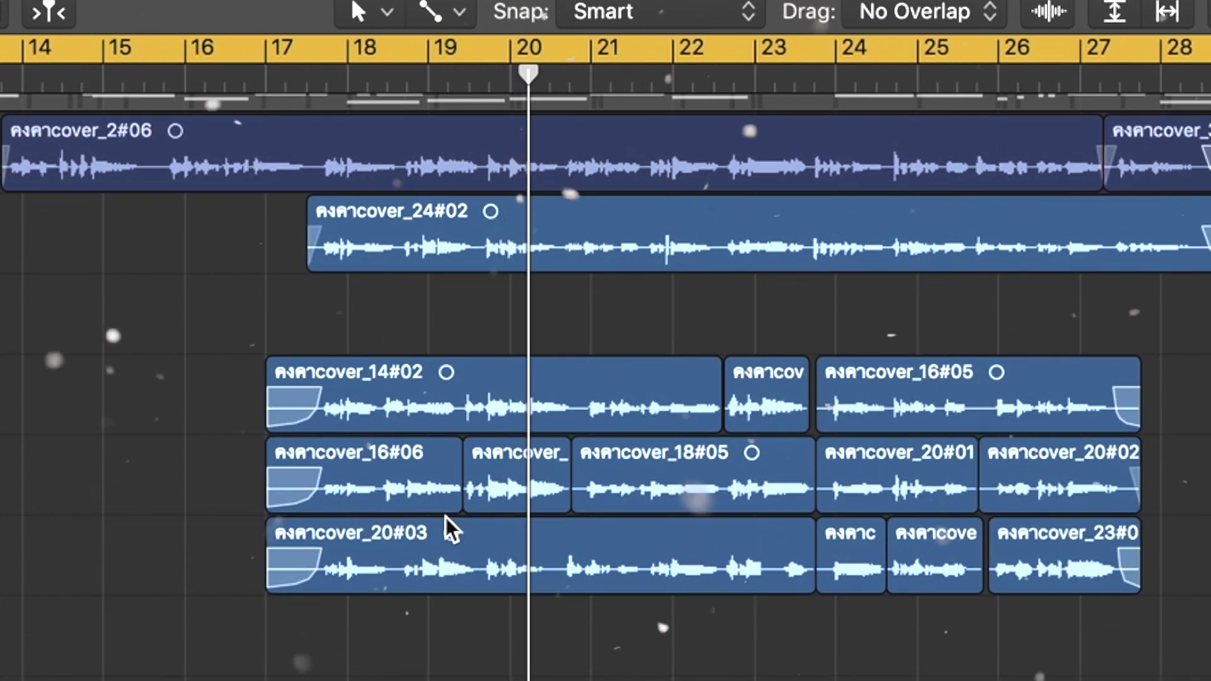